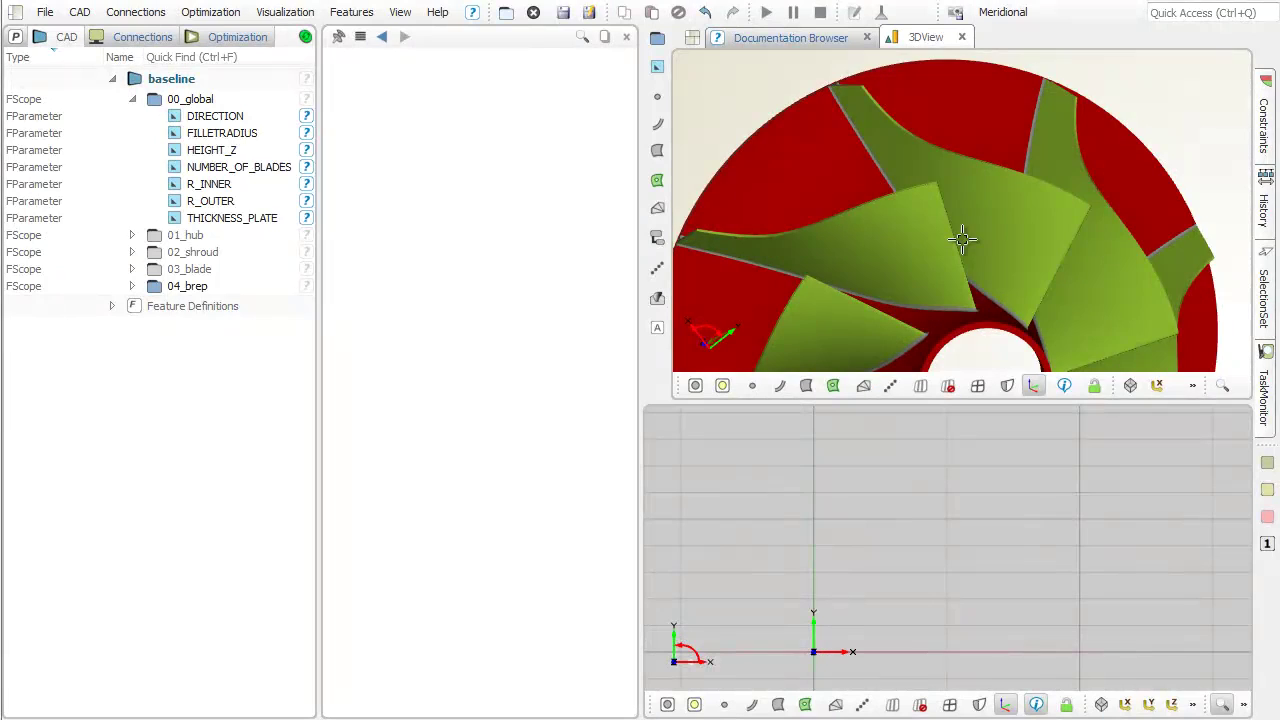
- Examine the impeller's blades, the hub plate and the fillets where the blades meet the hub
mouse_move(969, 237)
left_mouse_down()
mouse_move(986, 226)
mouse_move(957, 224)
mouse_move(948, 238)
left_mouse_up()
scroll(965, 230, "up", 8)
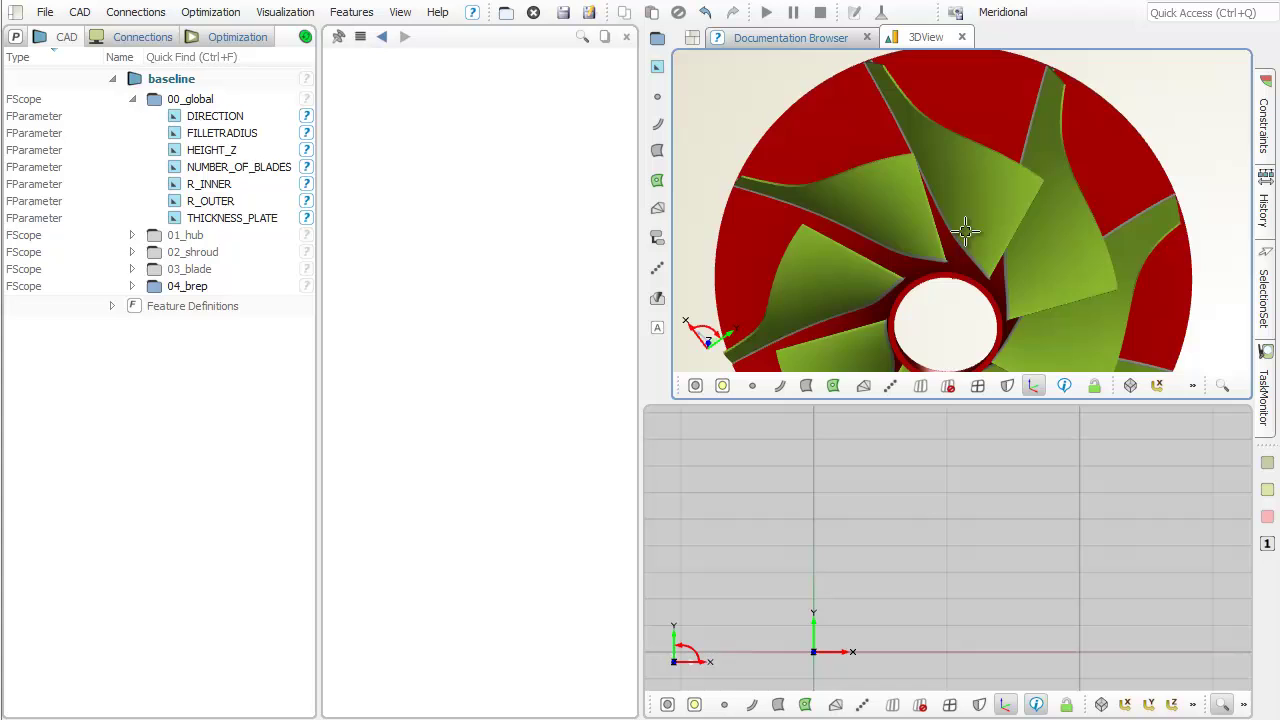
scroll(1015, 170, "down", 3)
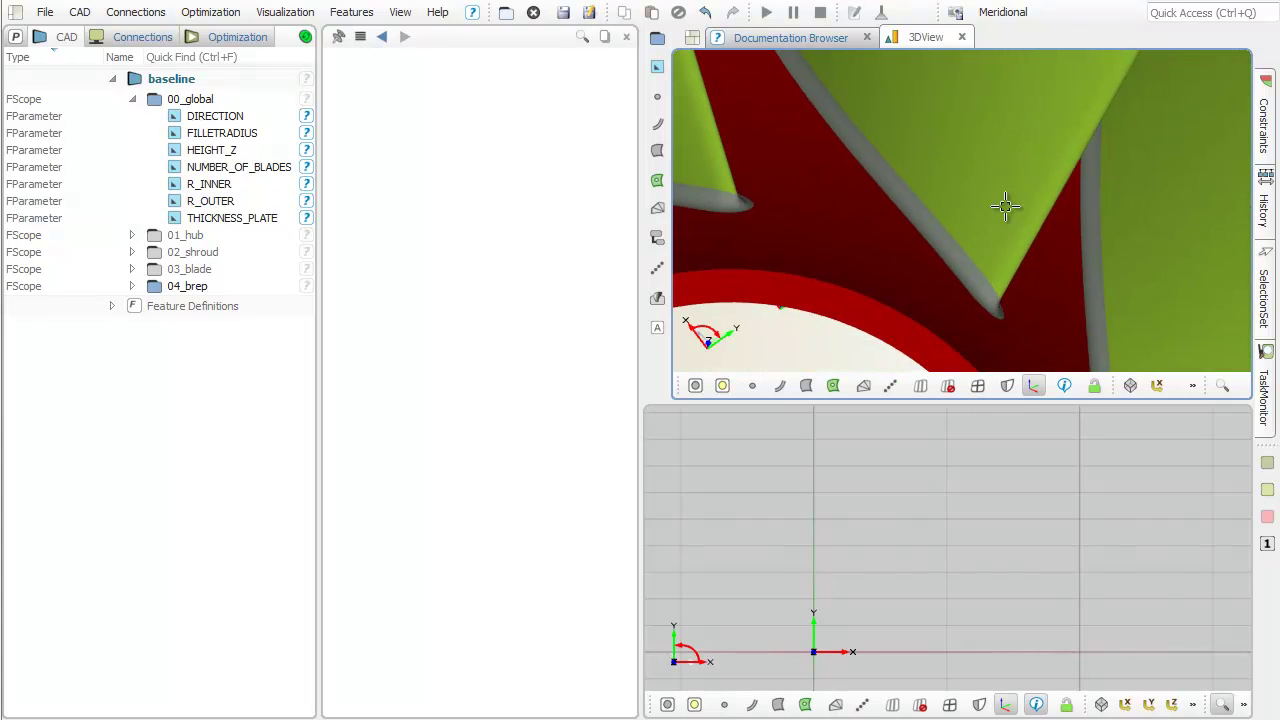
left_click_drag(1012, 209, 1051, 237)
scroll(969, 191, "down", 5)
scroll(1051, 237, "down", 4)
right_click_drag(1050, 258, 1019, 296)
left_click_drag(1016, 268, 984, 273)
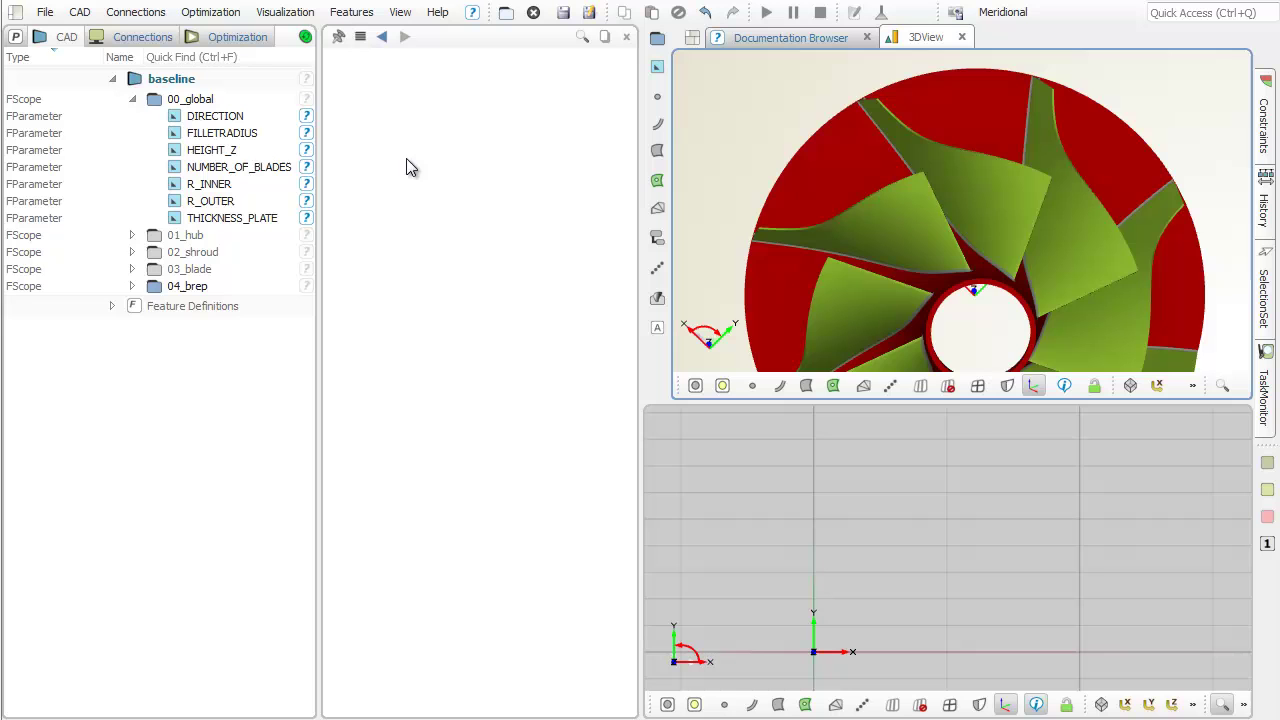
- Set the NUMBER_OF_BLADES parameter to 1 and view the single blade on the hub
left_click(288, 167)
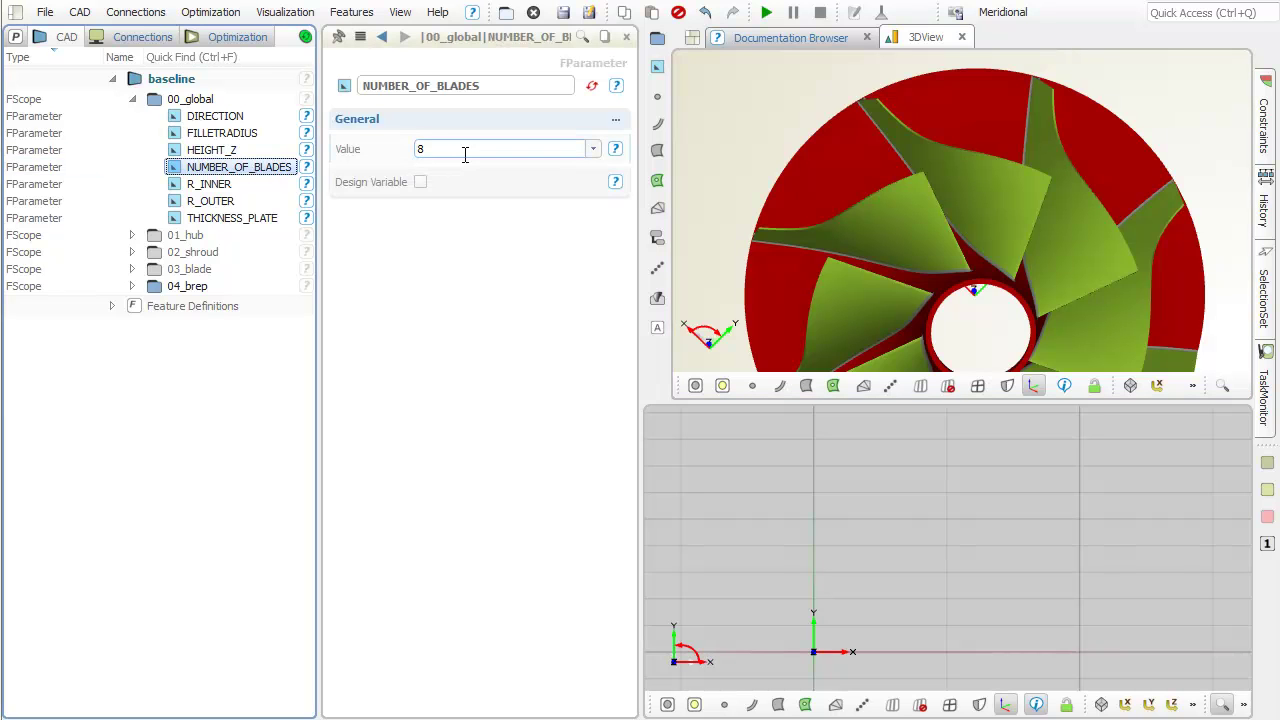
double_click(464, 154)
type("1")
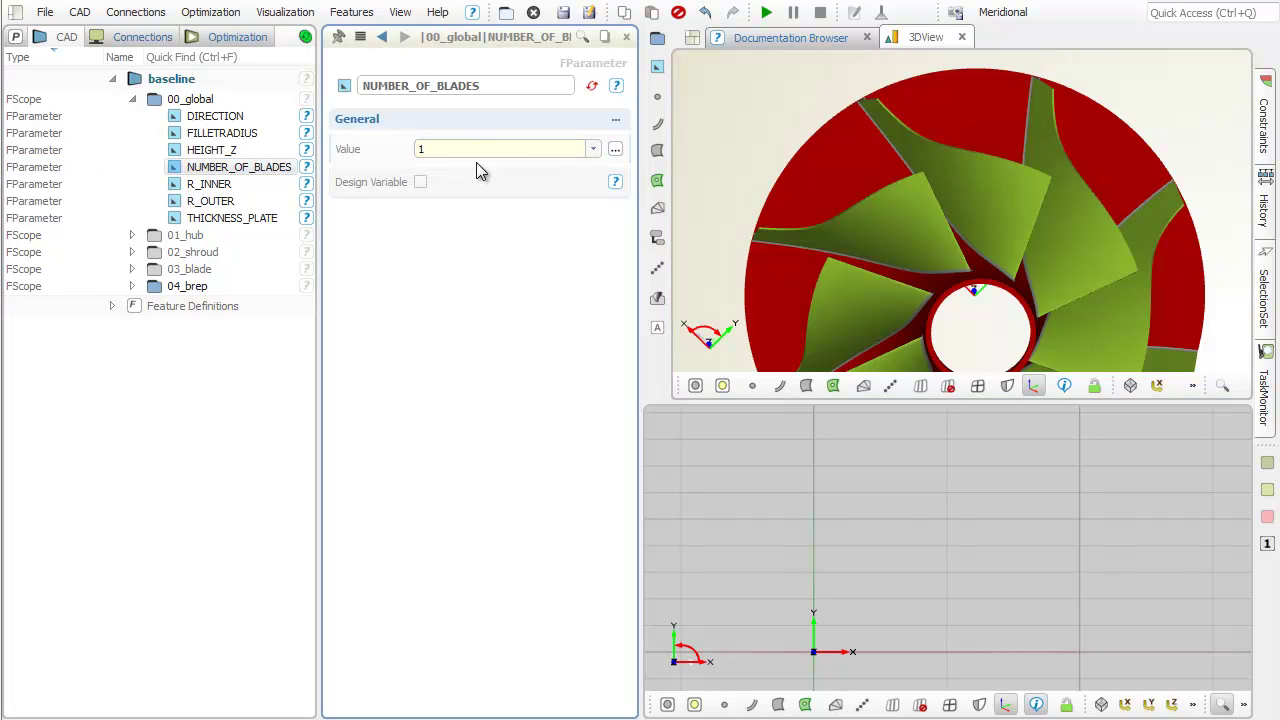
left_click_drag(875, 231, 974, 158)
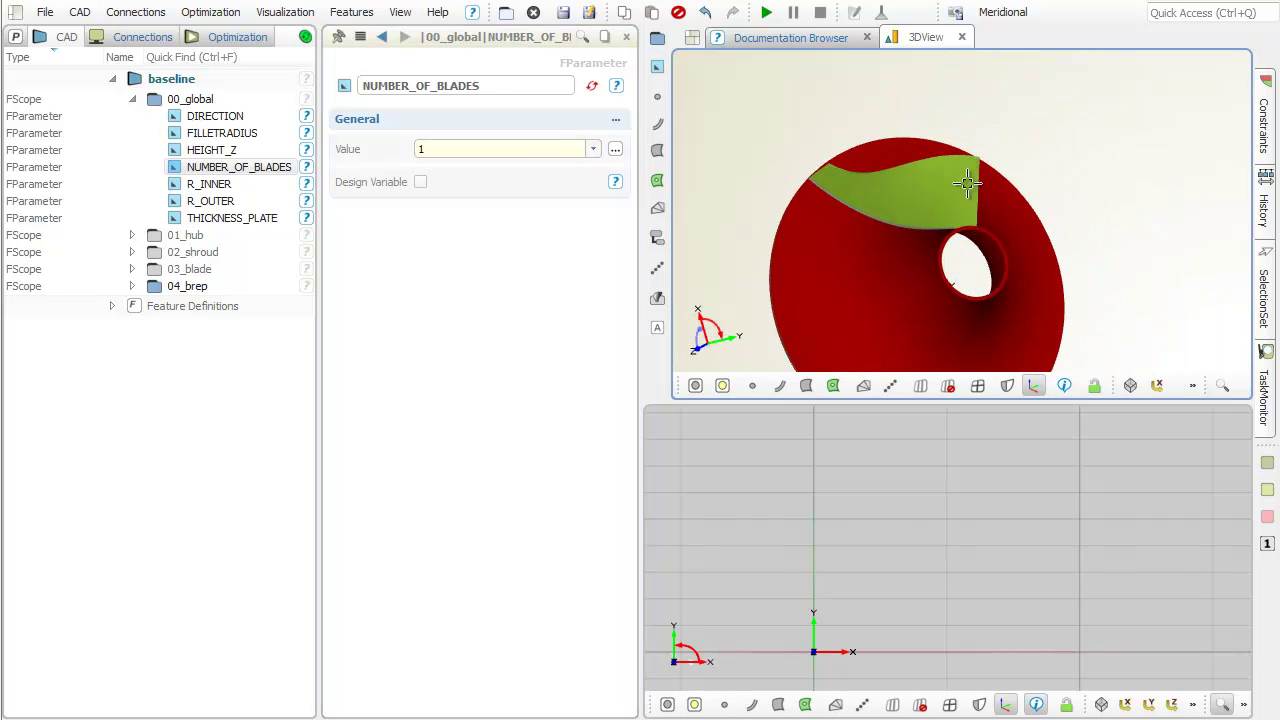
scroll(965, 200, "up", 4)
left_click_drag(963, 209, 1100, 245)
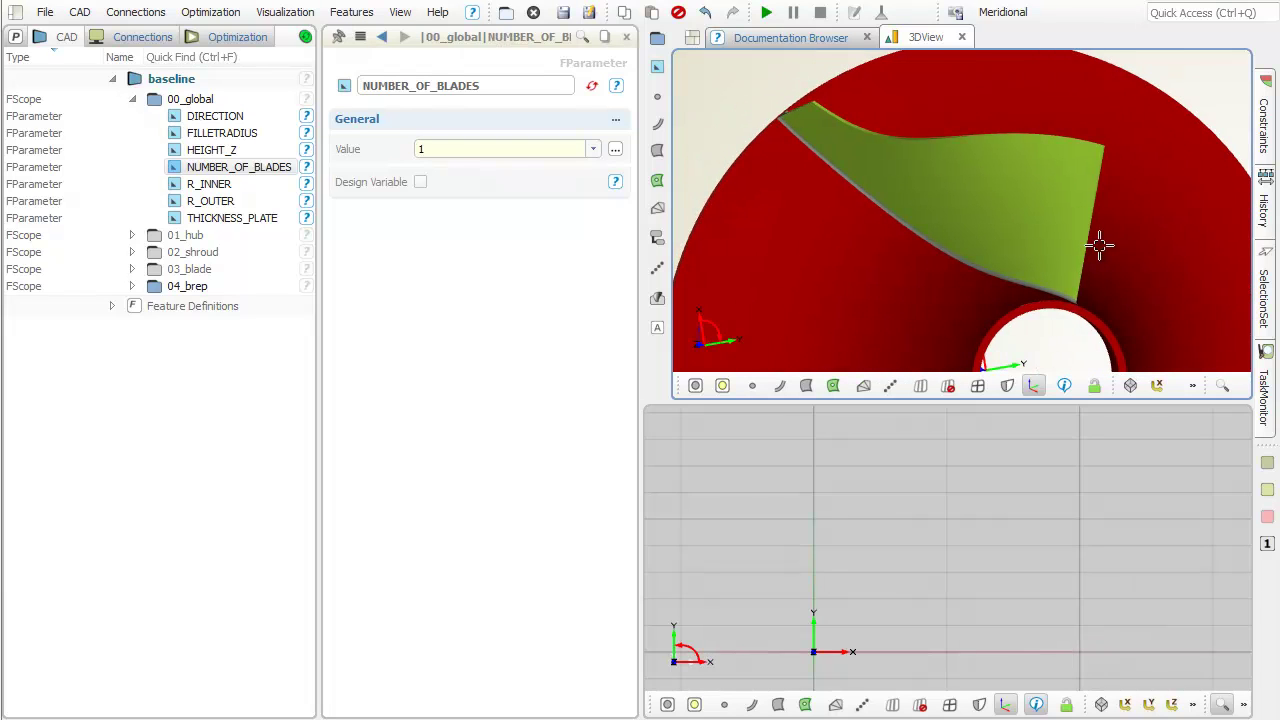
left_click(544, 148)
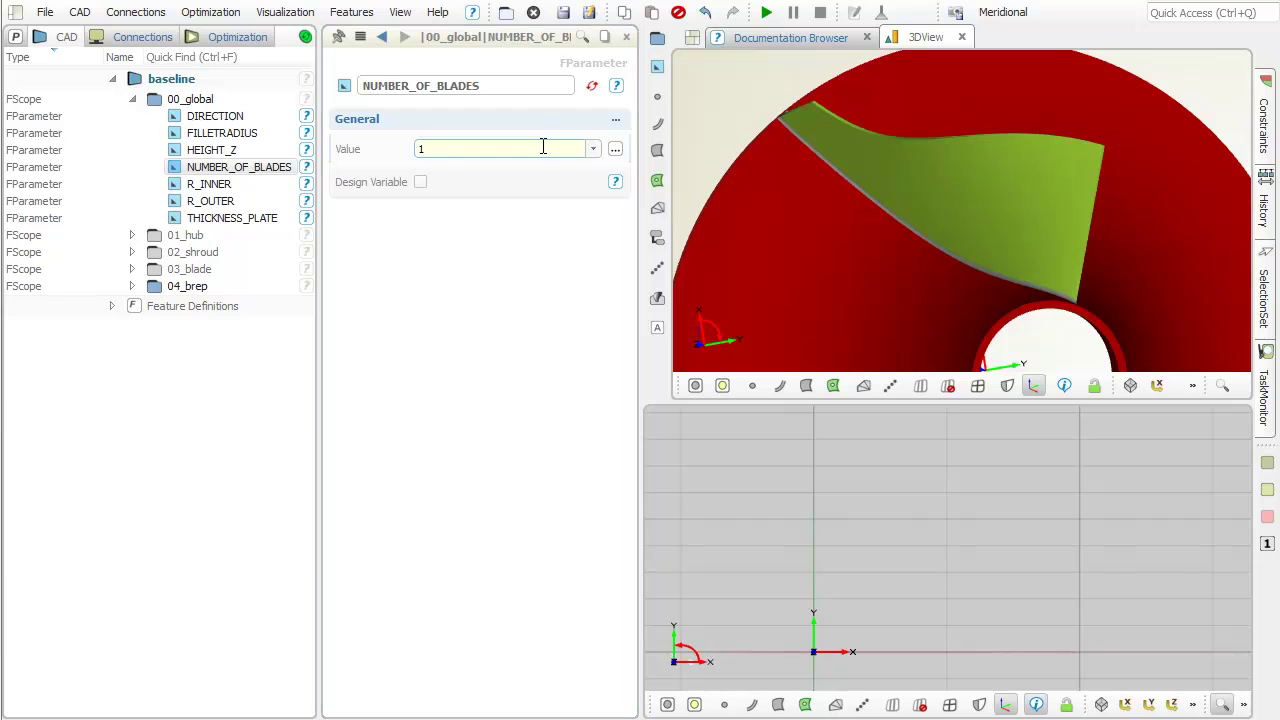
- Show the 03_blade scope instead of 04_brep and expand its 00_camber scope in the object tree
left_click(132, 99)
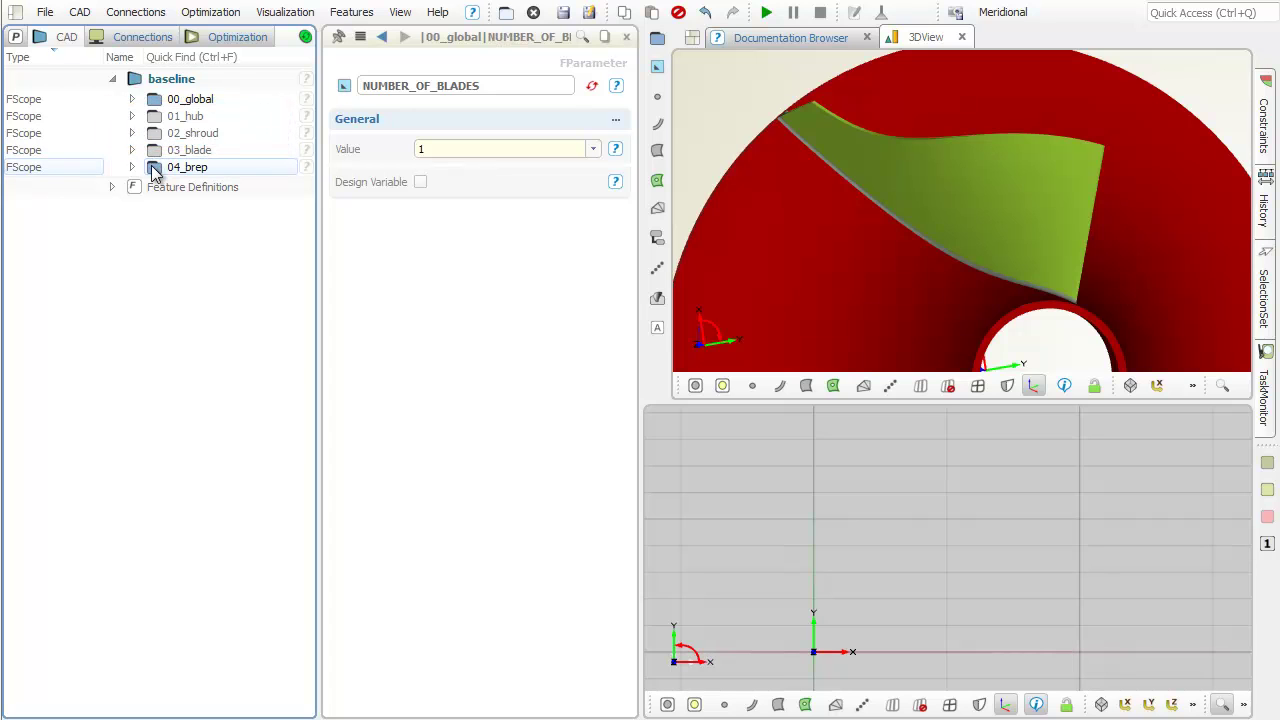
left_click(155, 170)
left_click(154, 151)
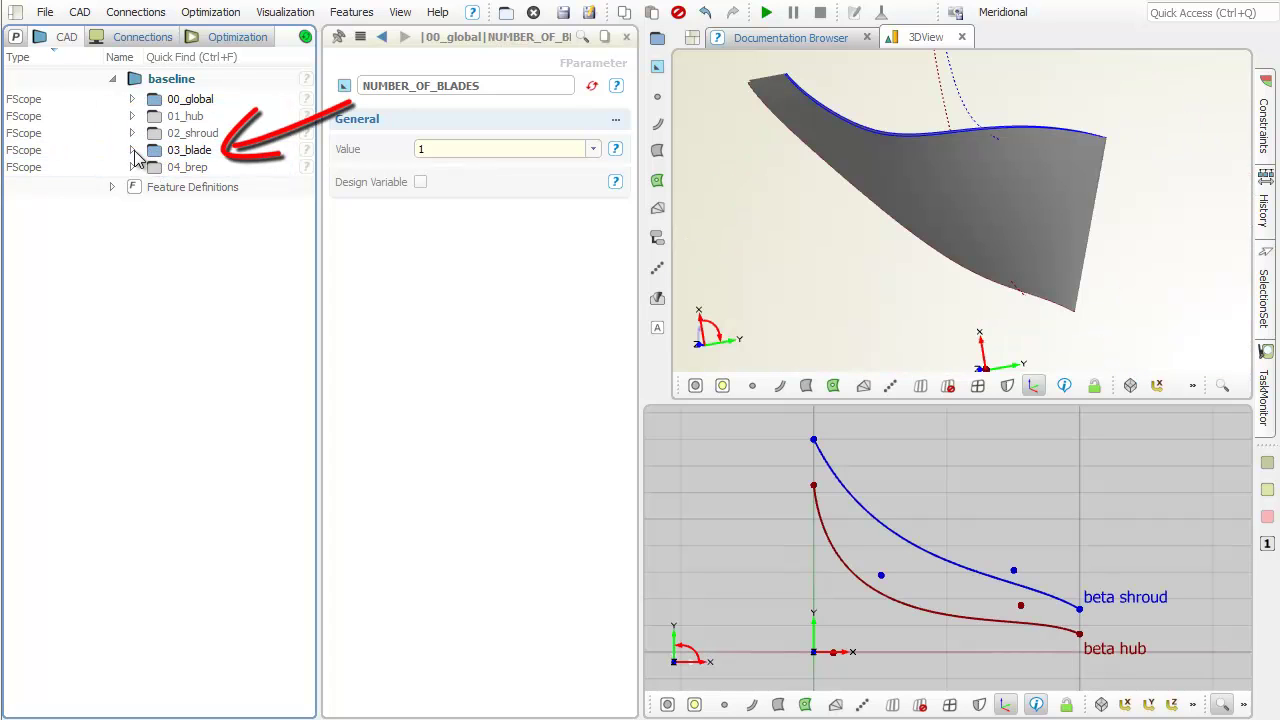
left_click(133, 151)
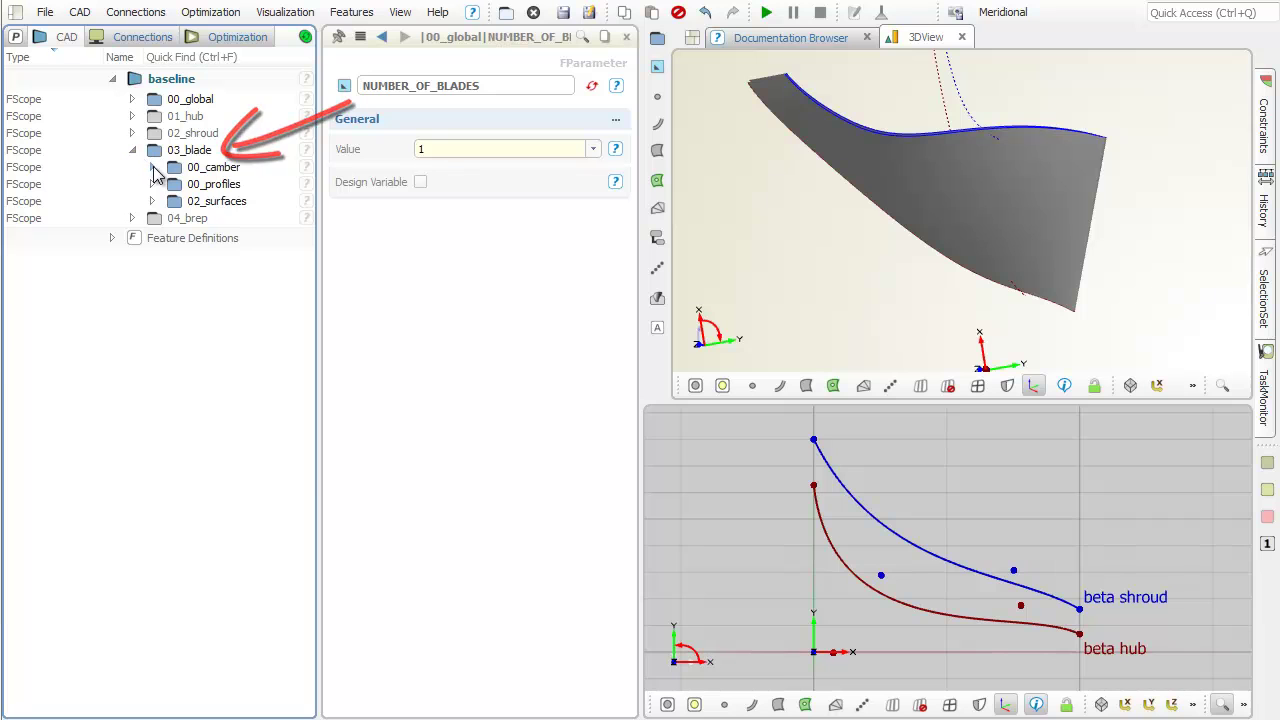
left_click(152, 167)
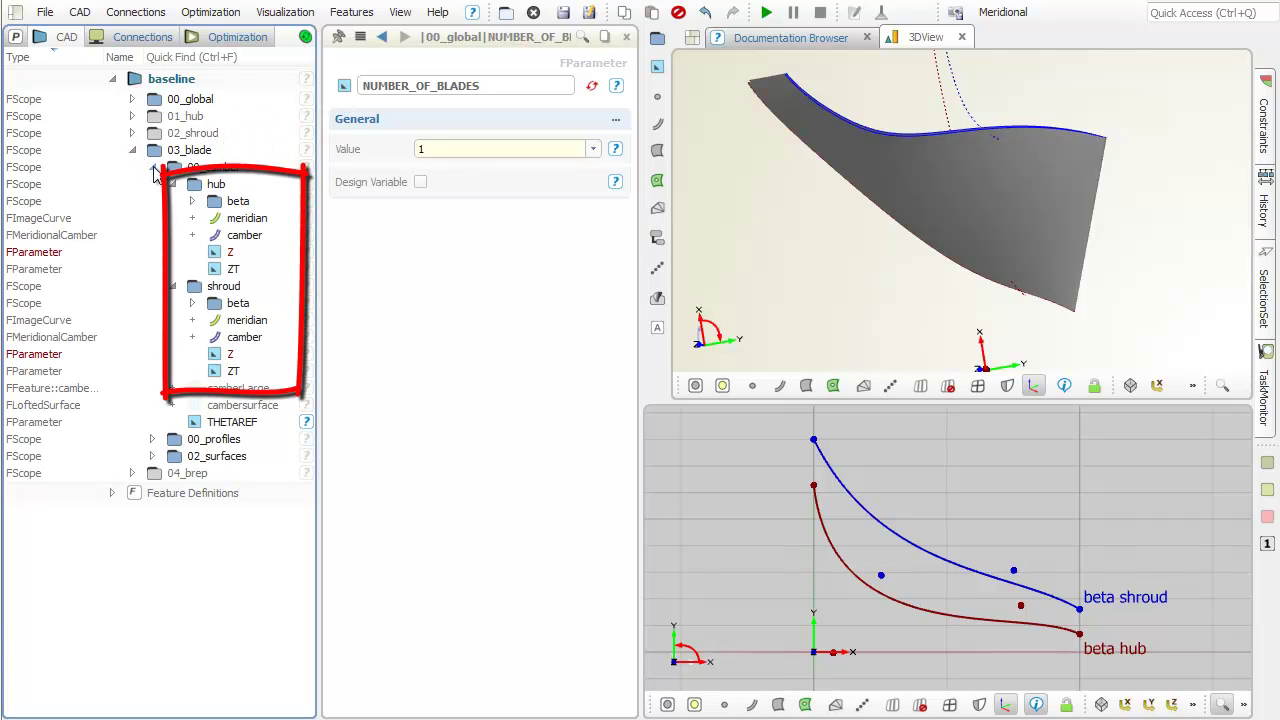
- Lower the start point of the beta shroud curve to a Y of about 0.762 and view the blade's shape
mouse_move(943, 206)
left_mouse_down()
mouse_move(1000, 243)
mouse_move(986, 214)
mouse_move(870, 228)
mouse_move(843, 251)
mouse_move(1086, 243)
mouse_move(985, 245)
mouse_move(1062, 246)
mouse_move(989, 235)
mouse_move(1010, 237)
mouse_move(1031, 206)
mouse_move(1027, 240)
mouse_move(1012, 236)
left_mouse_up()
scroll(1012, 236, "down", 2)
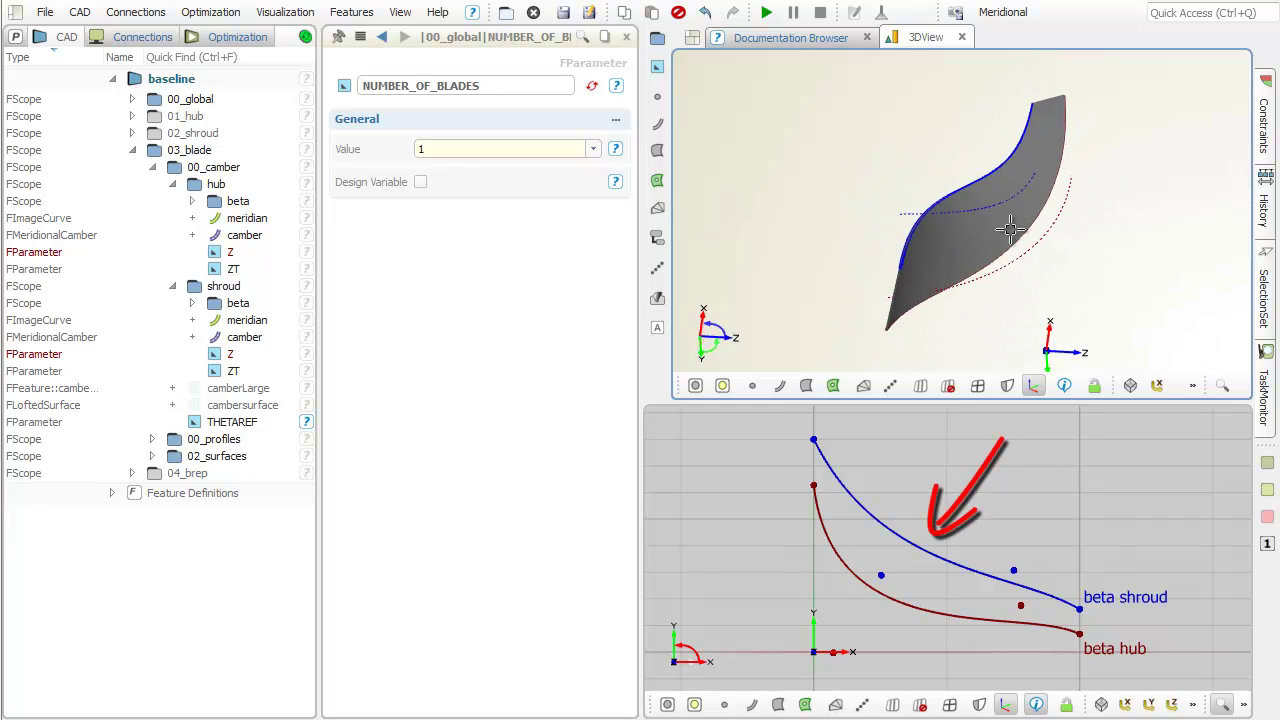
left_click_drag(788, 425, 824, 445)
left_click(816, 441)
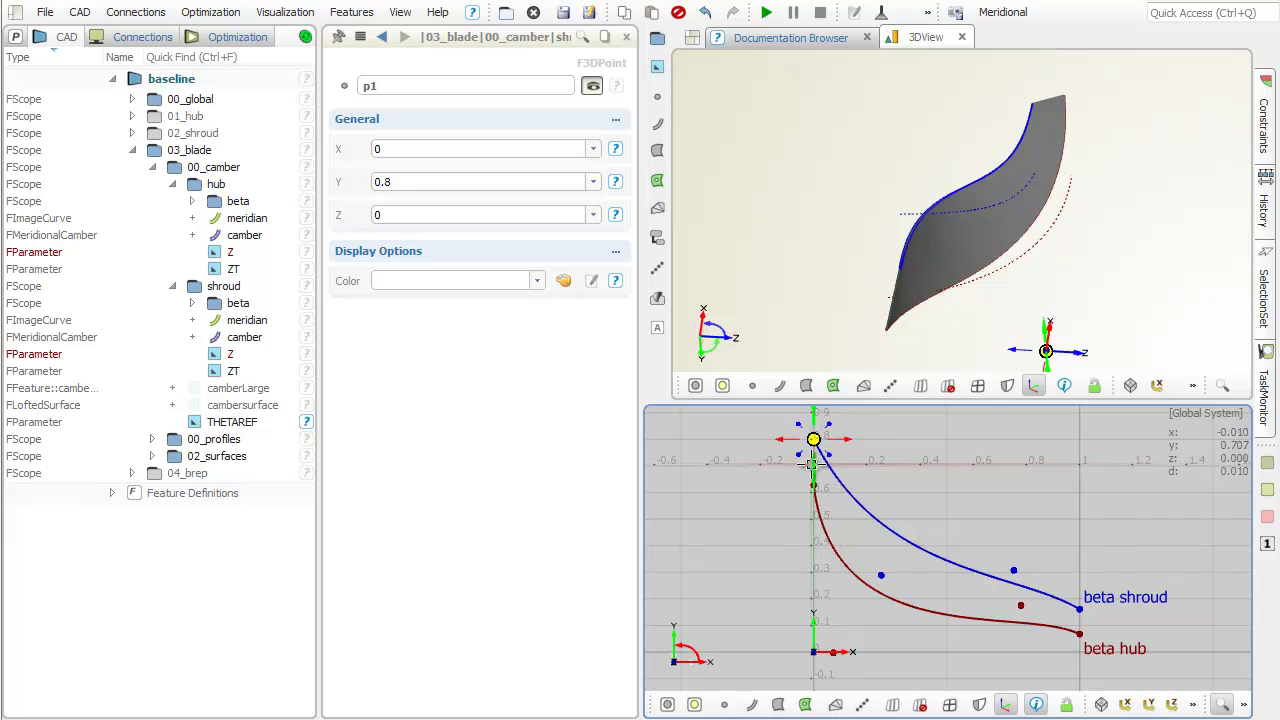
mouse_move(814, 460)
left_mouse_down()
mouse_move(800, 558)
mouse_move(813, 615)
mouse_move(818, 450)
left_mouse_up()
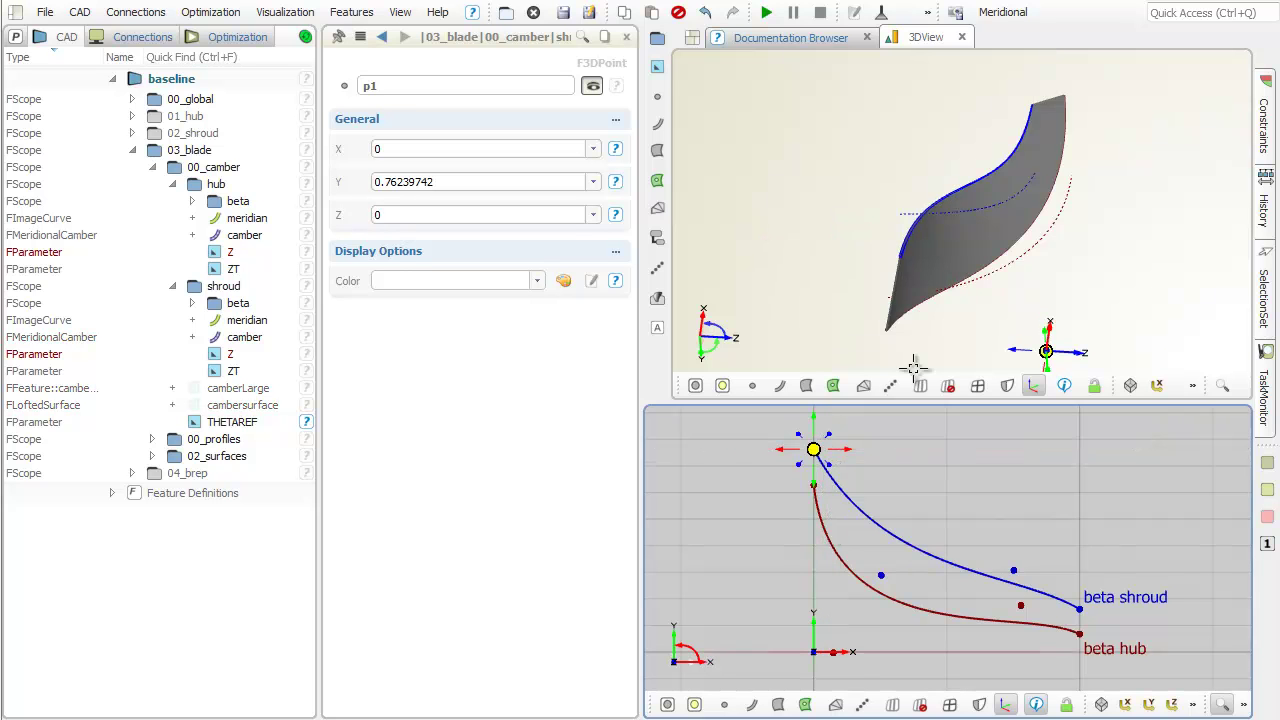
left_click_drag(914, 366, 1021, 236)
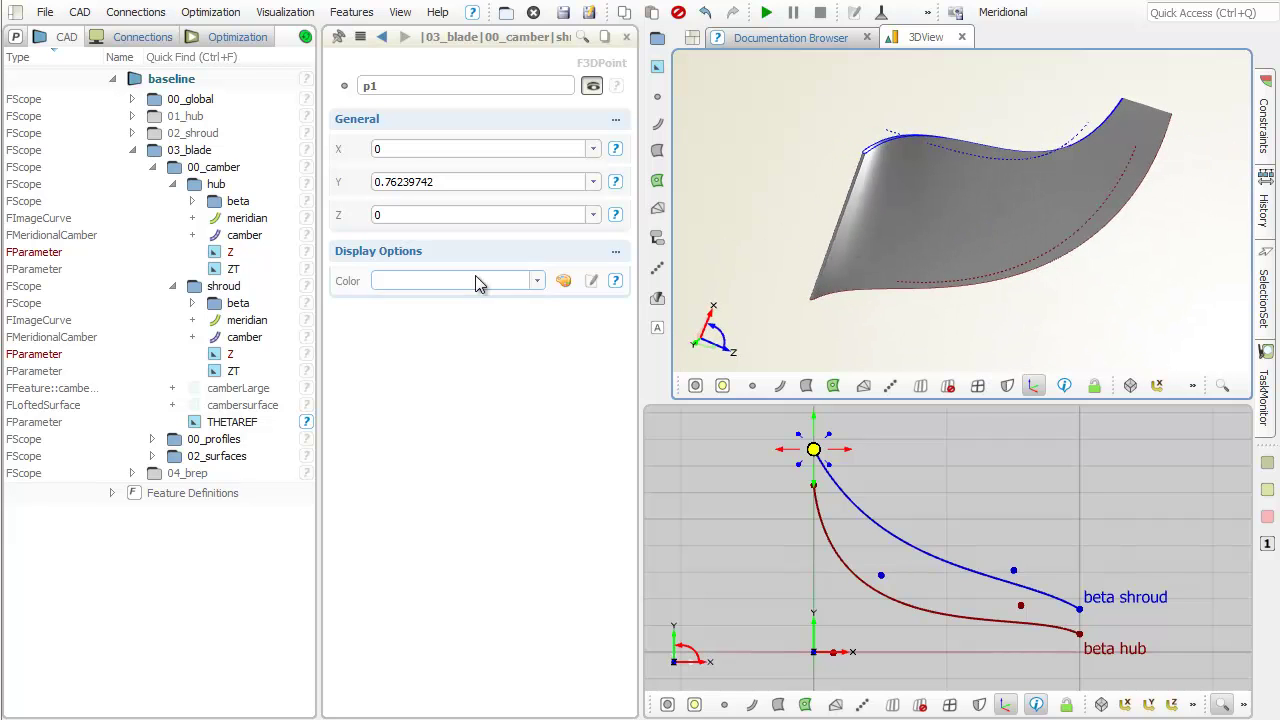
- Hide the 02_surfaces, 00_profiles and shroud scopes so only the hub camber curves are displayed
left_click(176, 458)
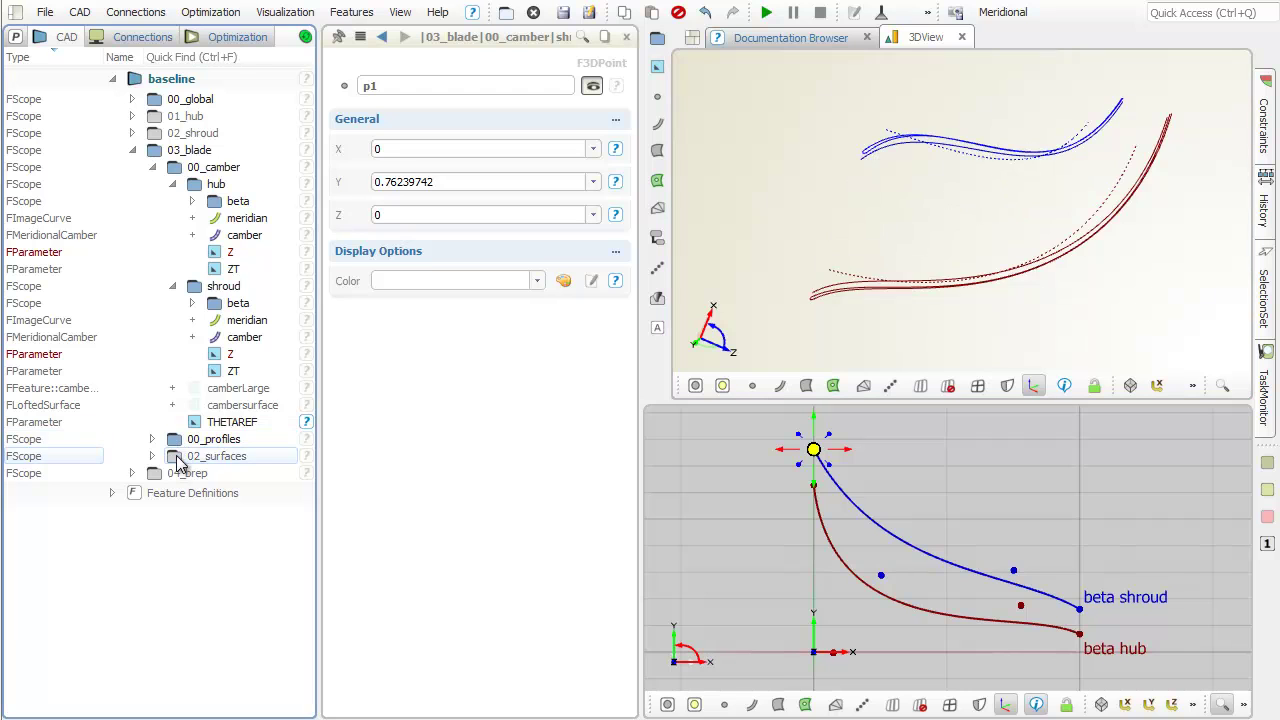
left_click(175, 441)
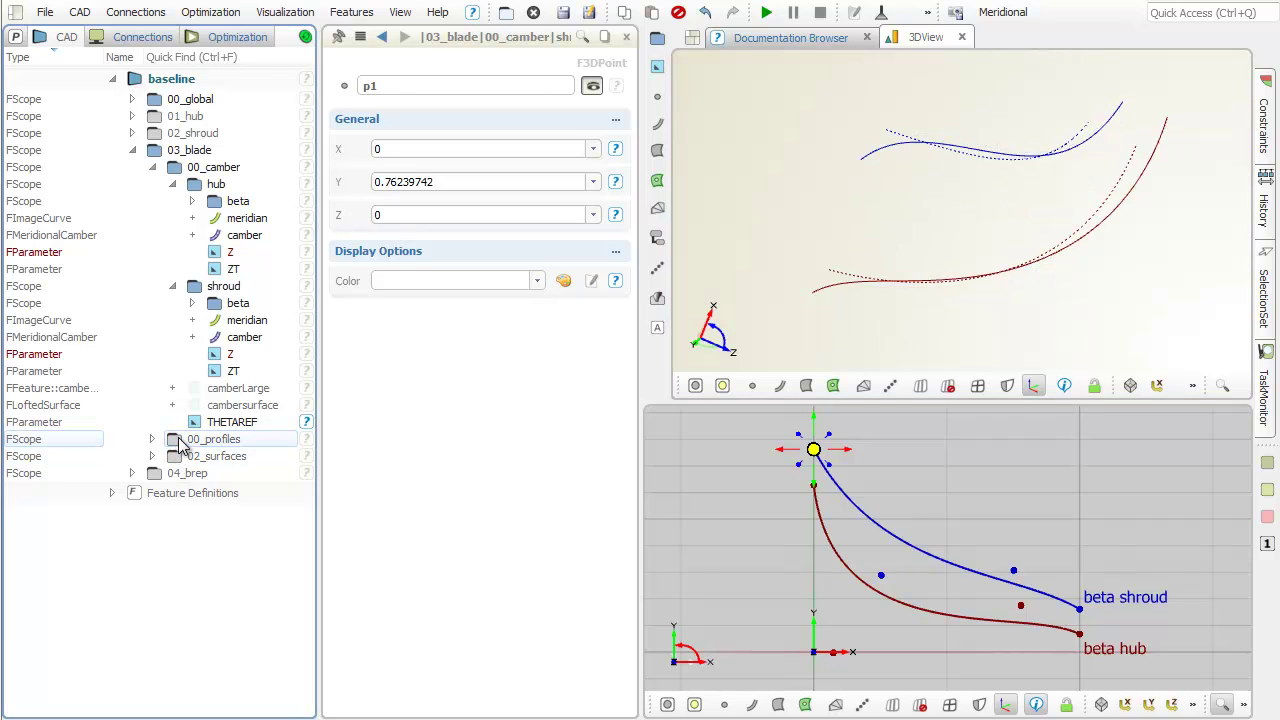
left_click(194, 287)
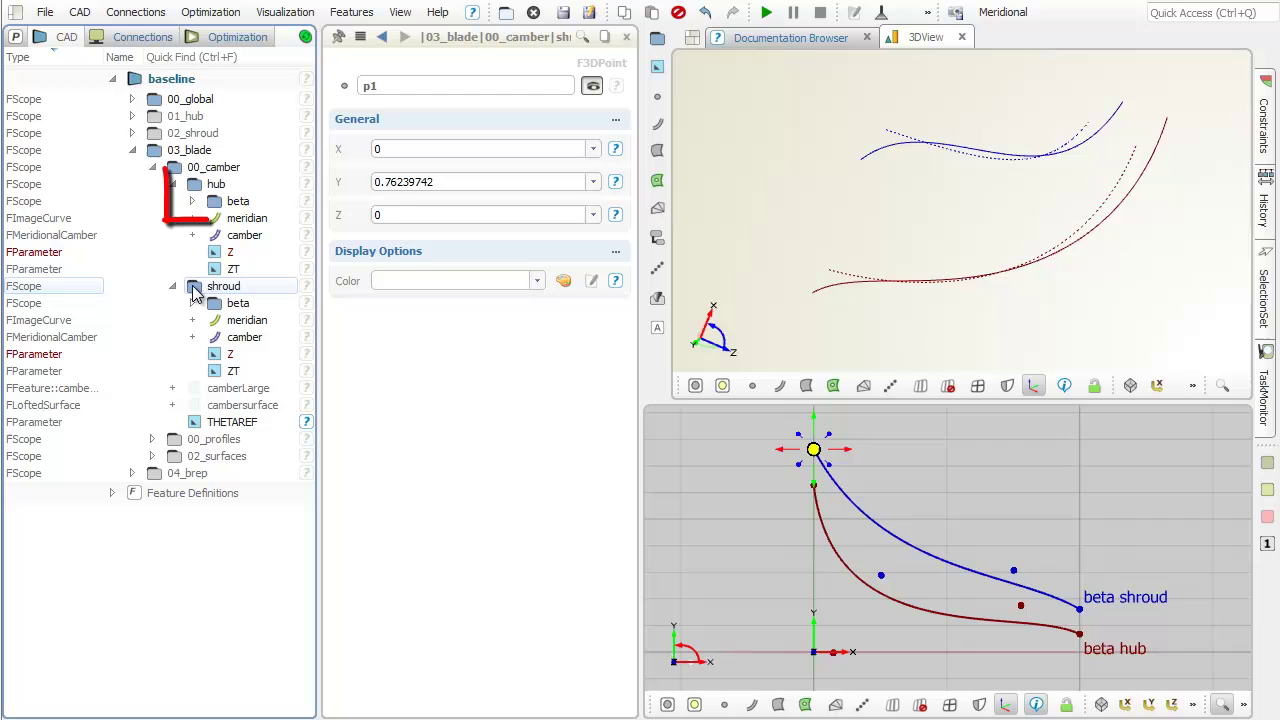
scroll(968, 276, "down", 4)
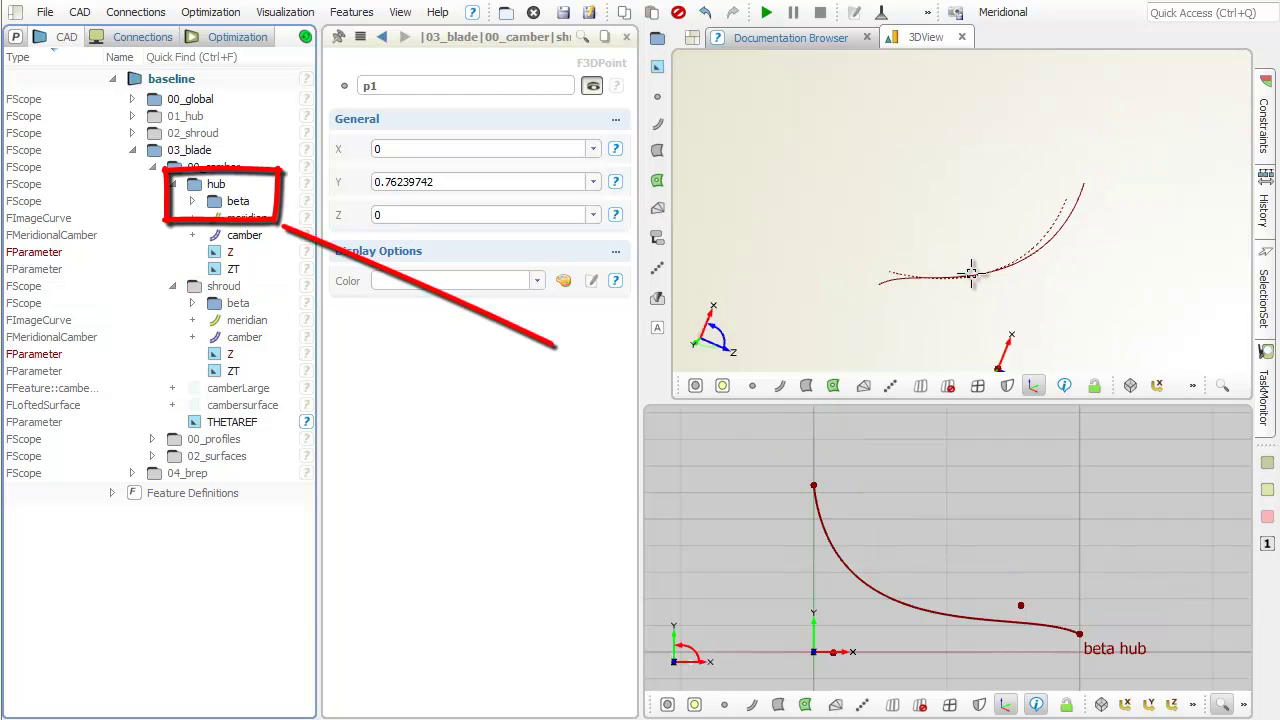
mouse_move(1000, 262)
left_mouse_down()
mouse_move(1055, 241)
mouse_move(1092, 246)
mouse_move(1063, 257)
mouse_move(1080, 251)
left_mouse_up()
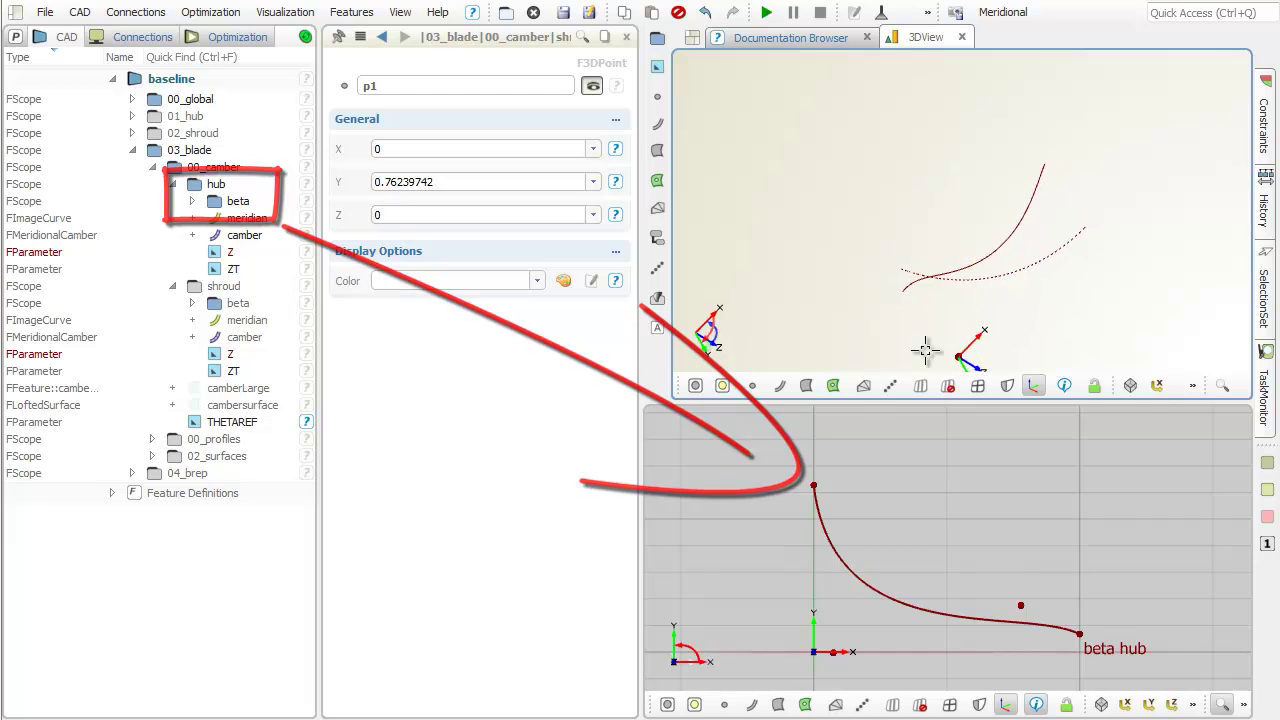
- Lower the start point of the beta hub curve to a Y of about 0.593 and view the hub camber curve
left_click(813, 486)
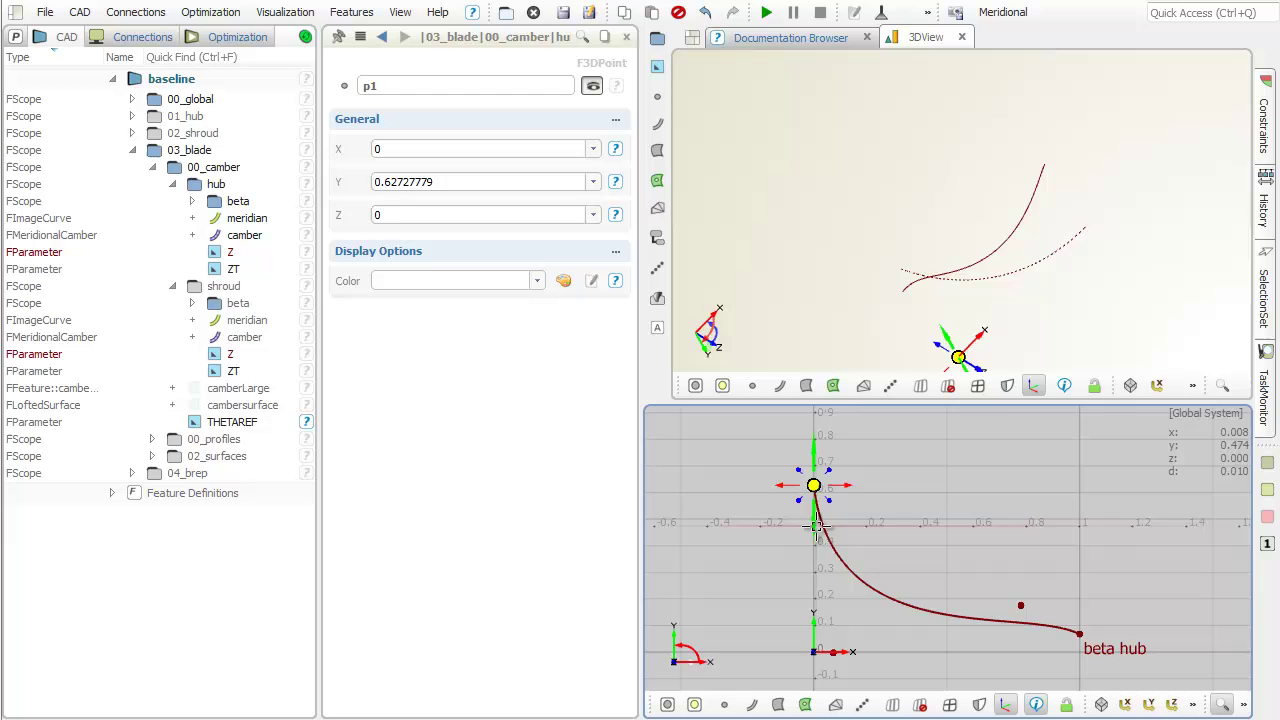
mouse_move(813, 486)
left_mouse_down()
mouse_move(809, 530)
mouse_move(810, 425)
mouse_move(810, 493)
left_mouse_up()
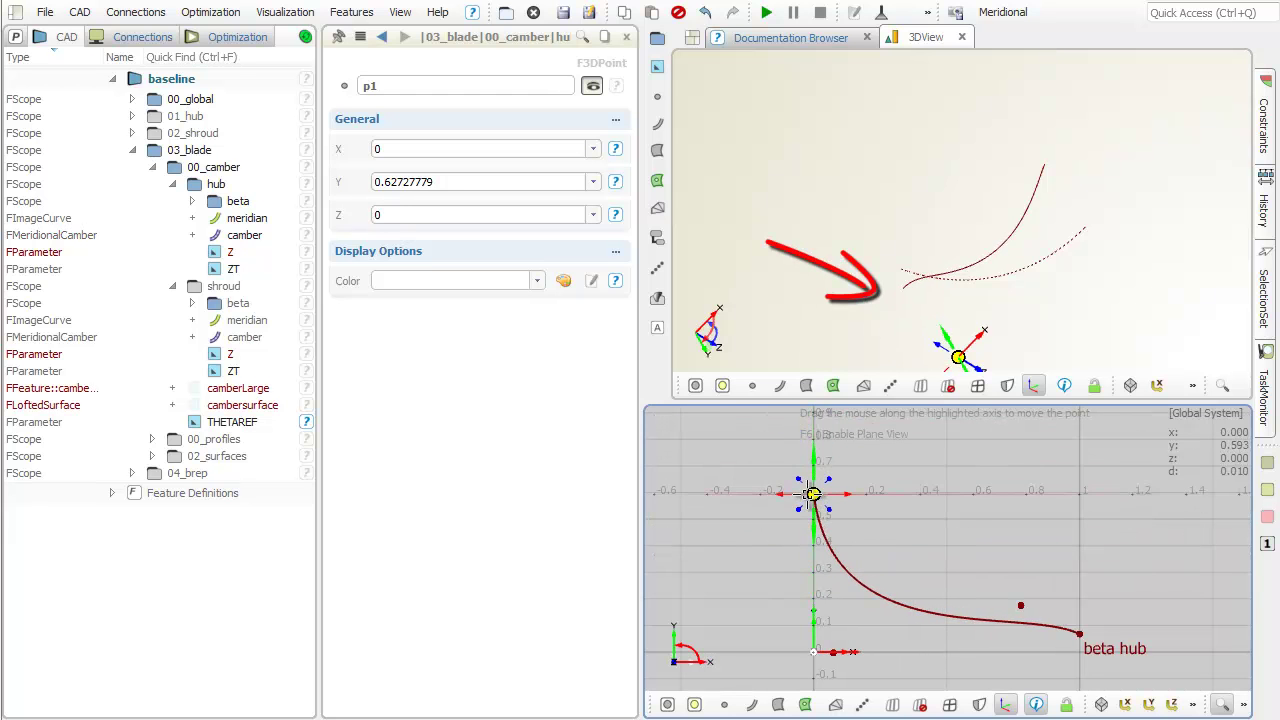
left_click_drag(998, 247, 974, 279)
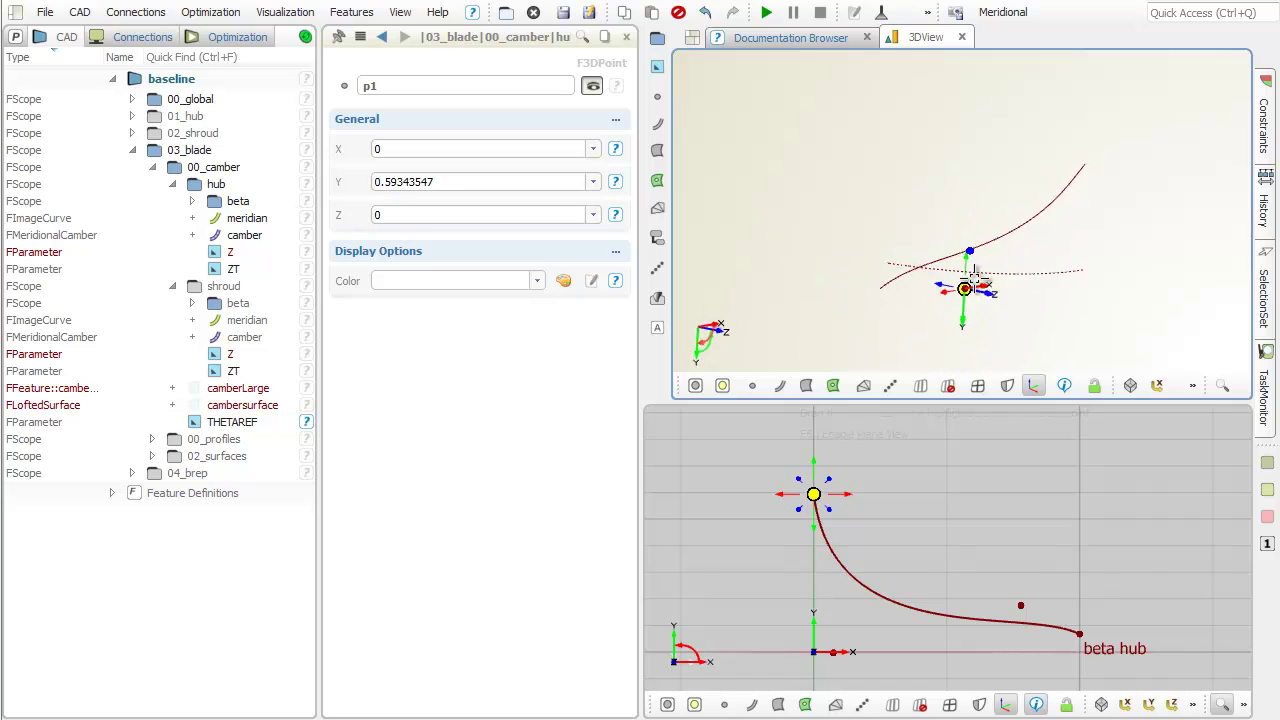
middle_click_drag(974, 277, 877, 264)
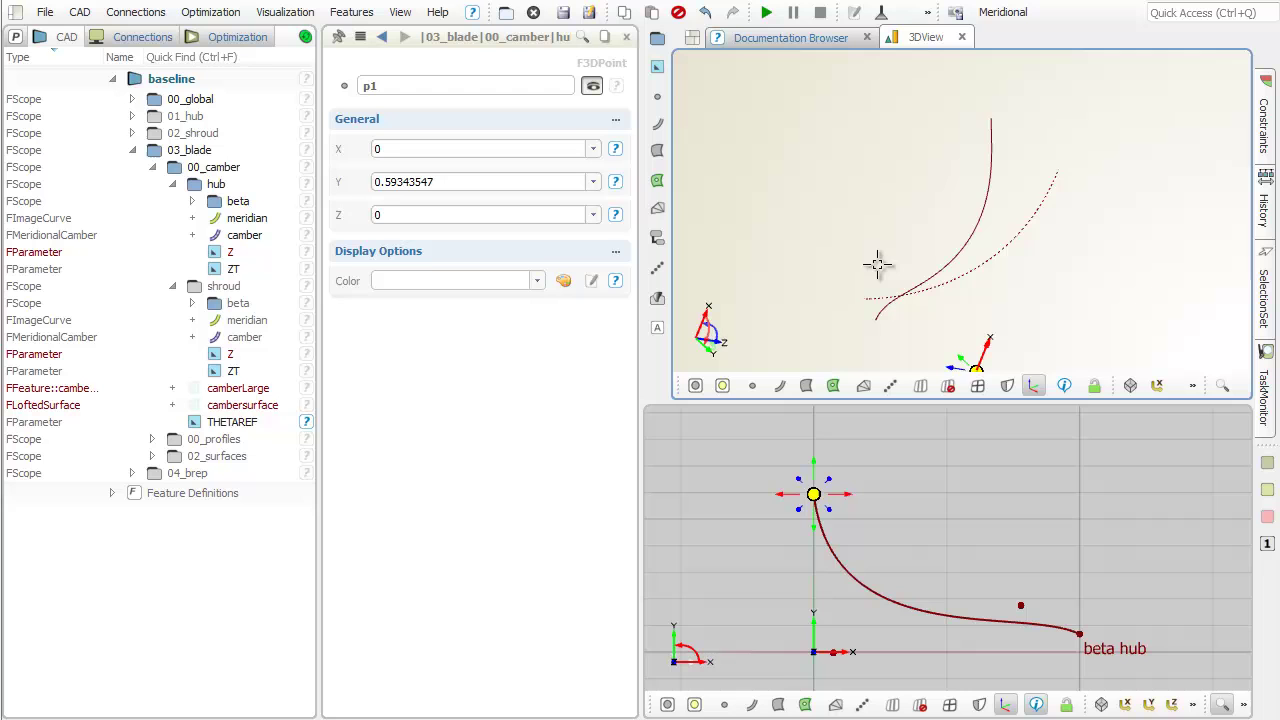
scroll(877, 265, "up", 5)
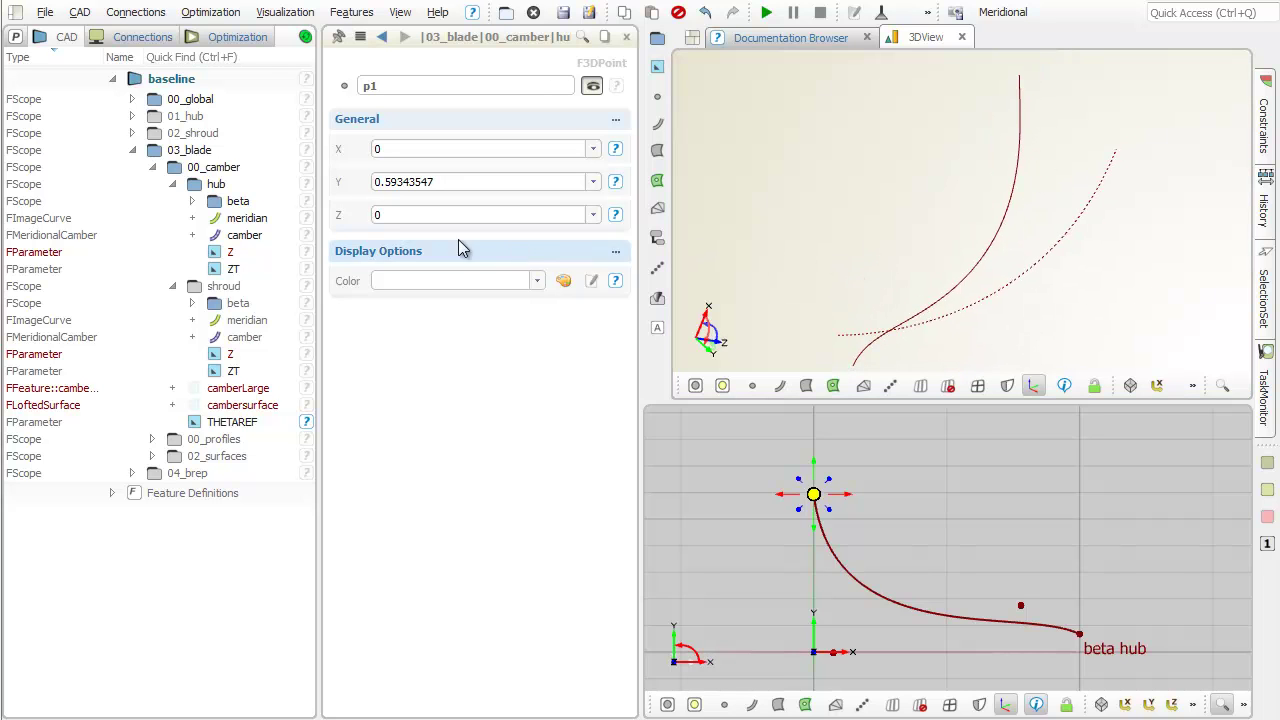
- Open the hub camber curve's properties and reveal the additional options of its Beta Definition
left_click(250, 233)
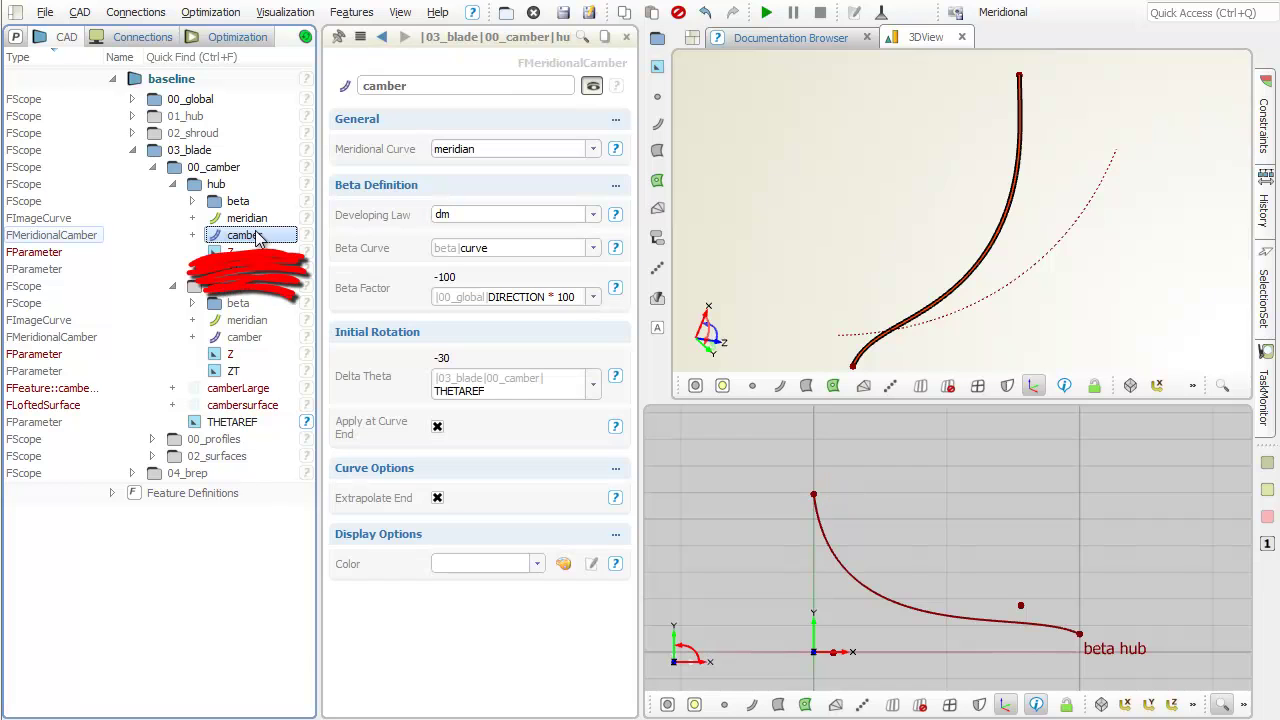
mouse_move(807, 258)
left_mouse_down()
mouse_move(1071, 237)
mouse_move(1033, 252)
mouse_move(1123, 257)
mouse_move(1052, 253)
mouse_move(1075, 230)
left_mouse_up()
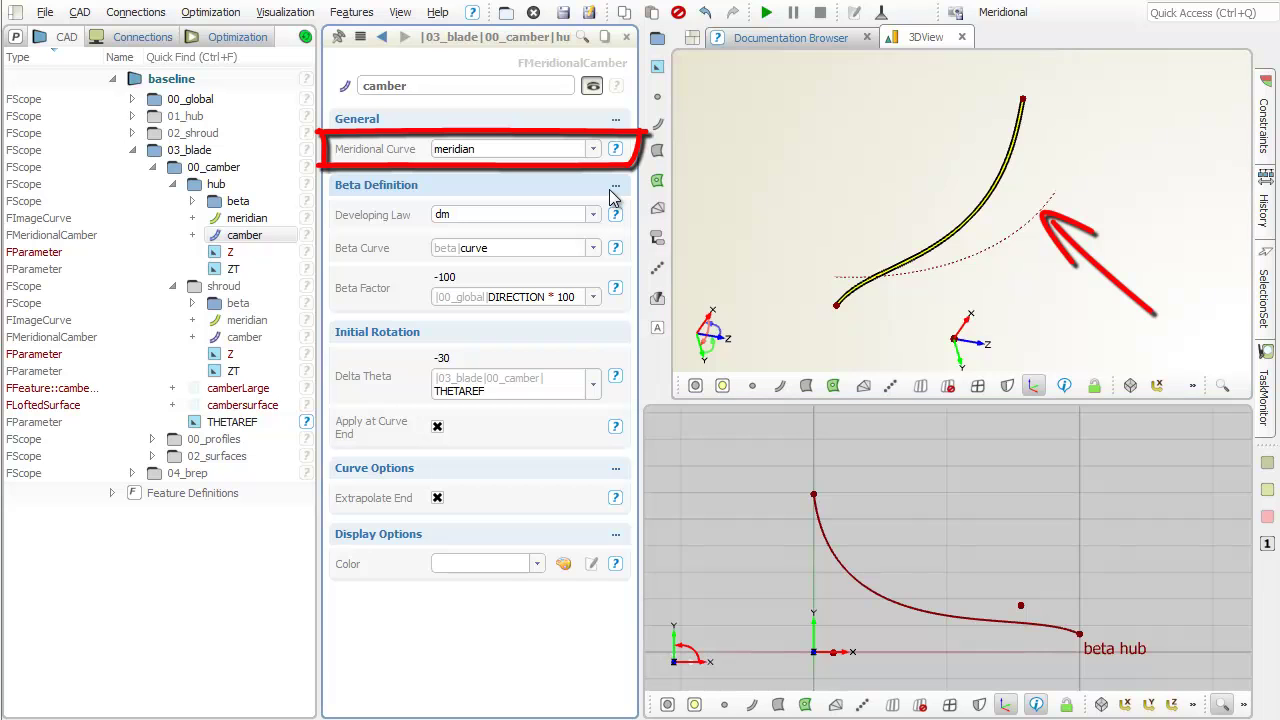
left_click(612, 193)
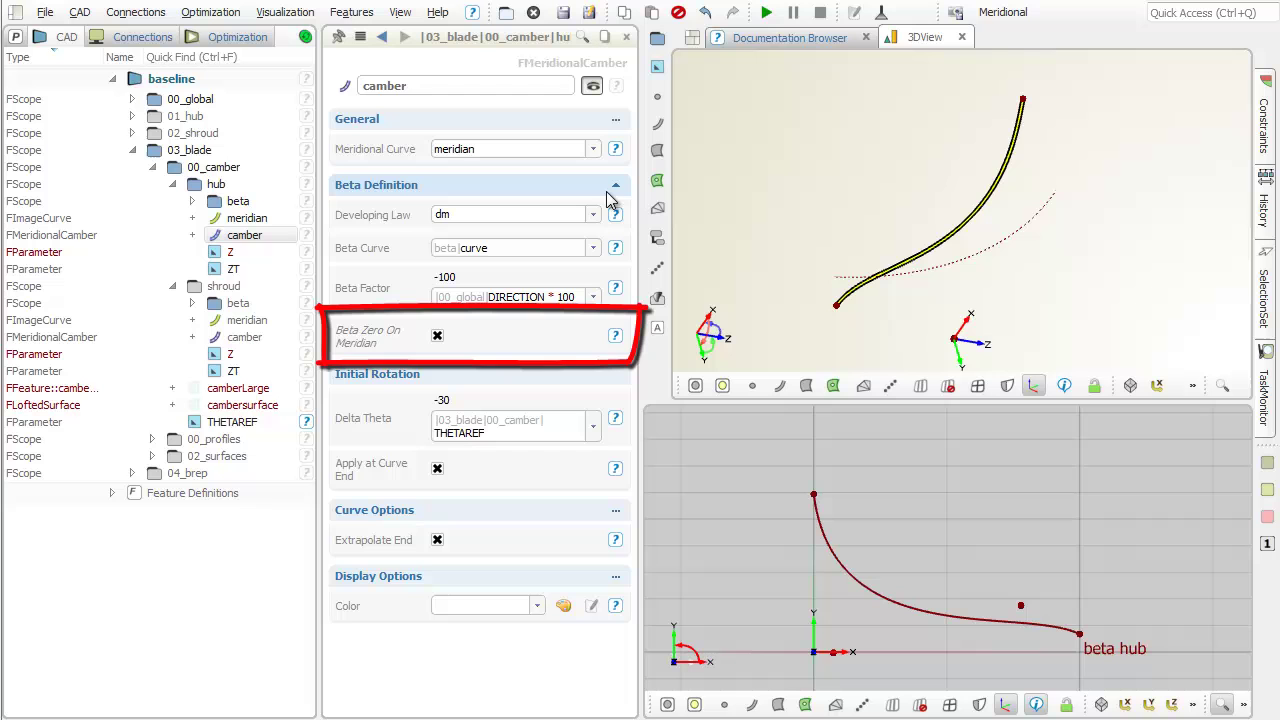
- Open the FMeridionalCamber documentation in a separate top-level window and read its beta definition, initial rotation and curve options sections
left_click(345, 87)
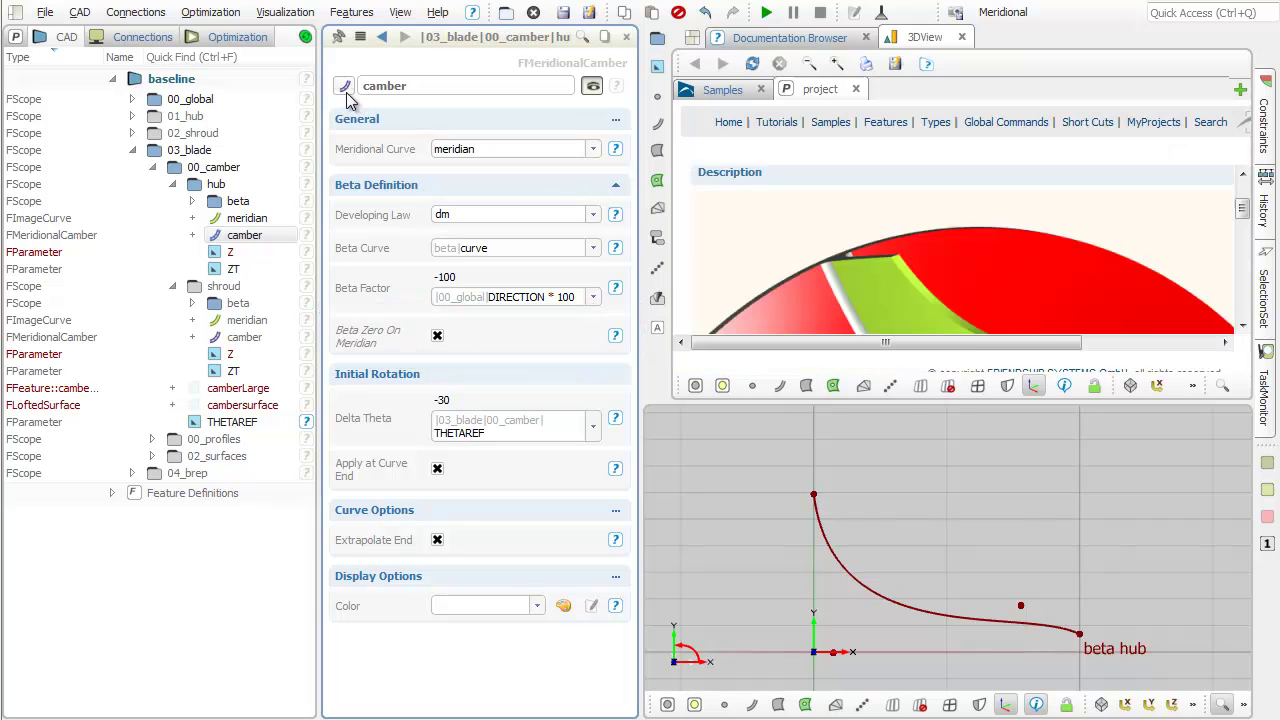
right_click(826, 45)
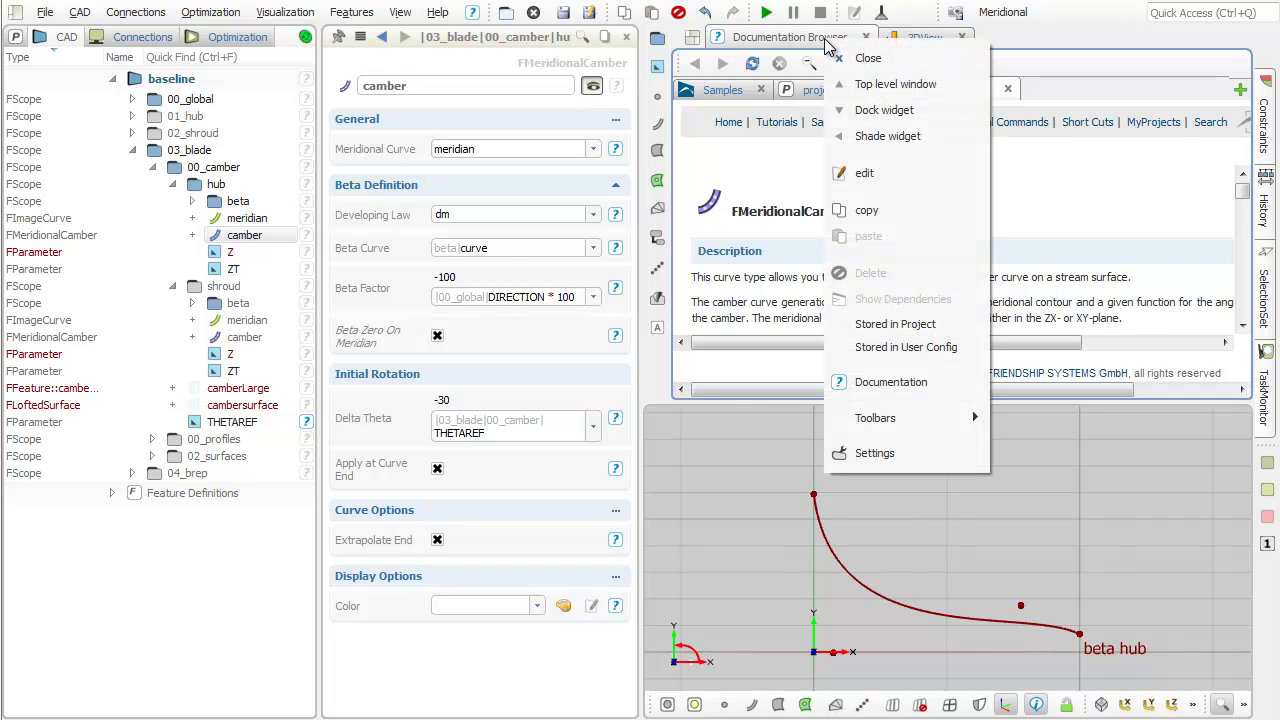
left_click(858, 83)
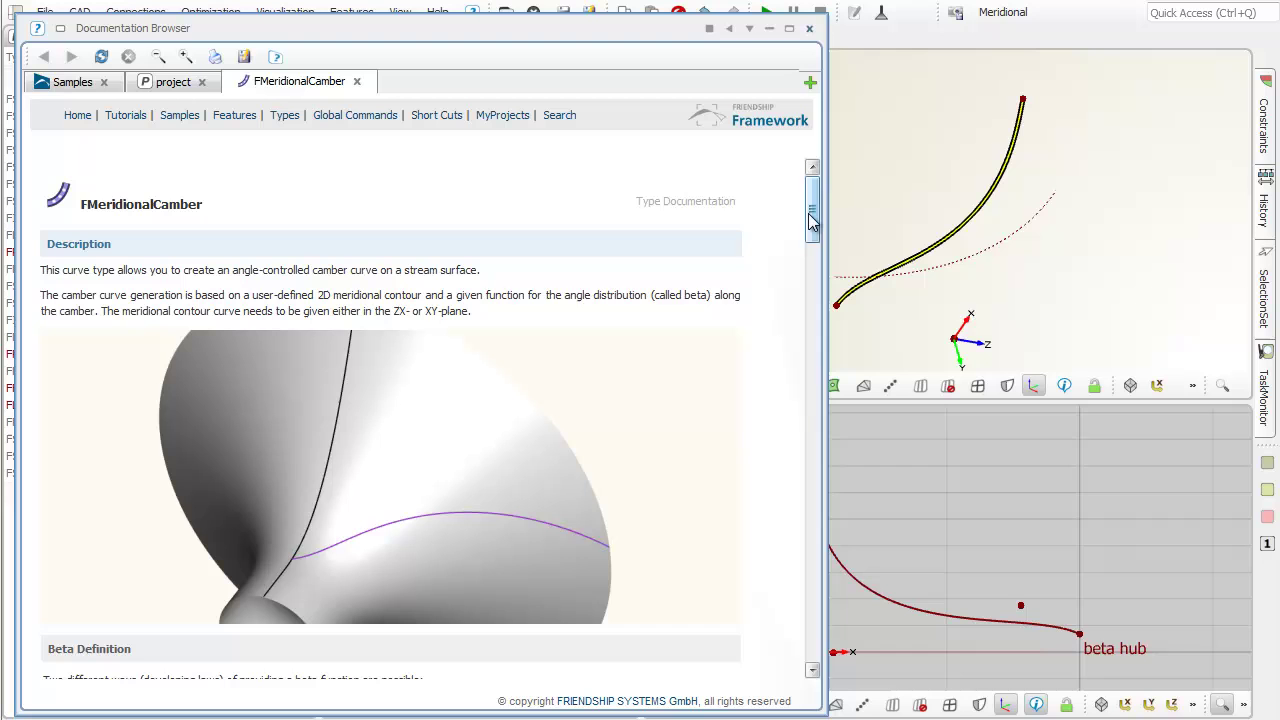
left_click_drag(810, 217, 810, 287)
scroll(751, 366, "down", 5)
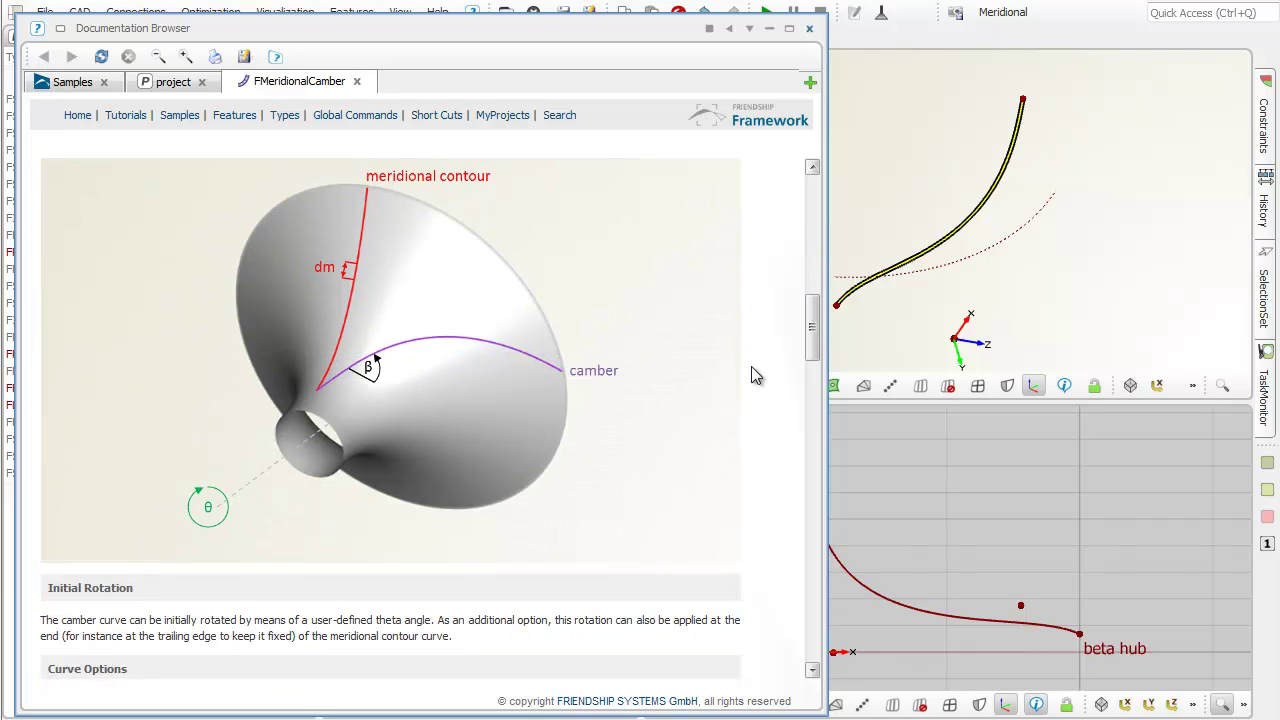
scroll(752, 368, "down", 5)
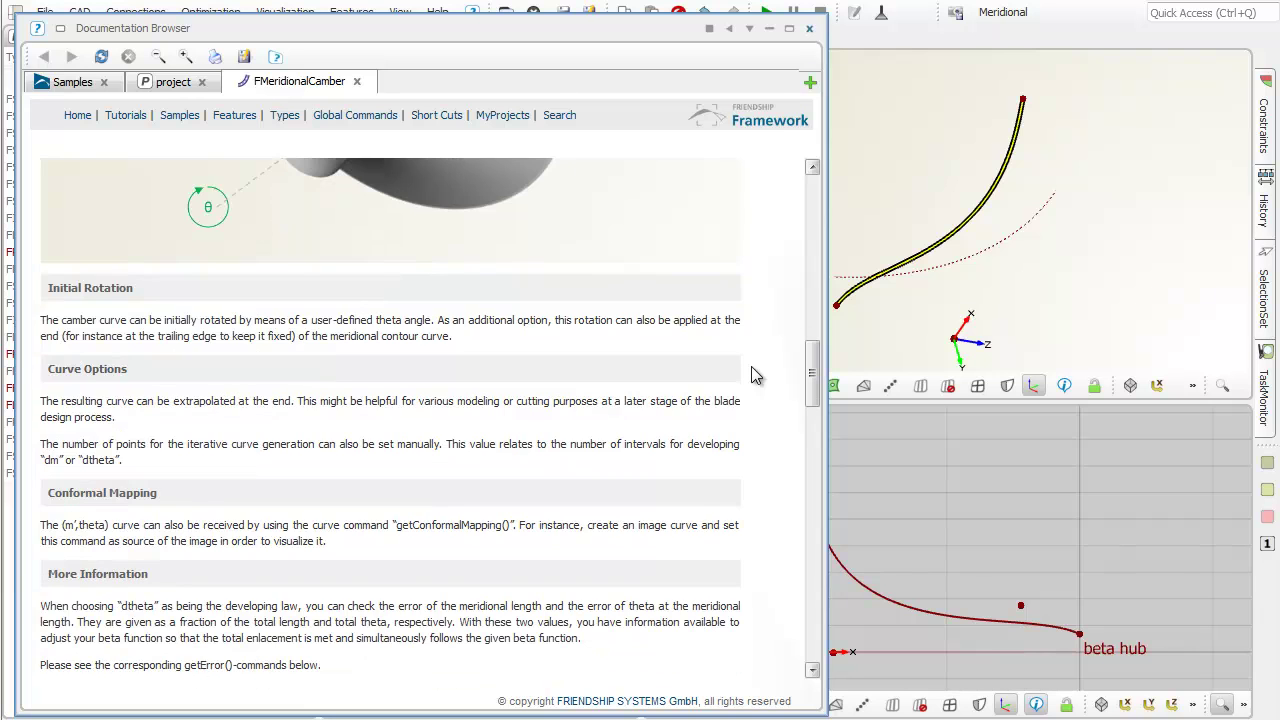
scroll(751, 366, "down", 4)
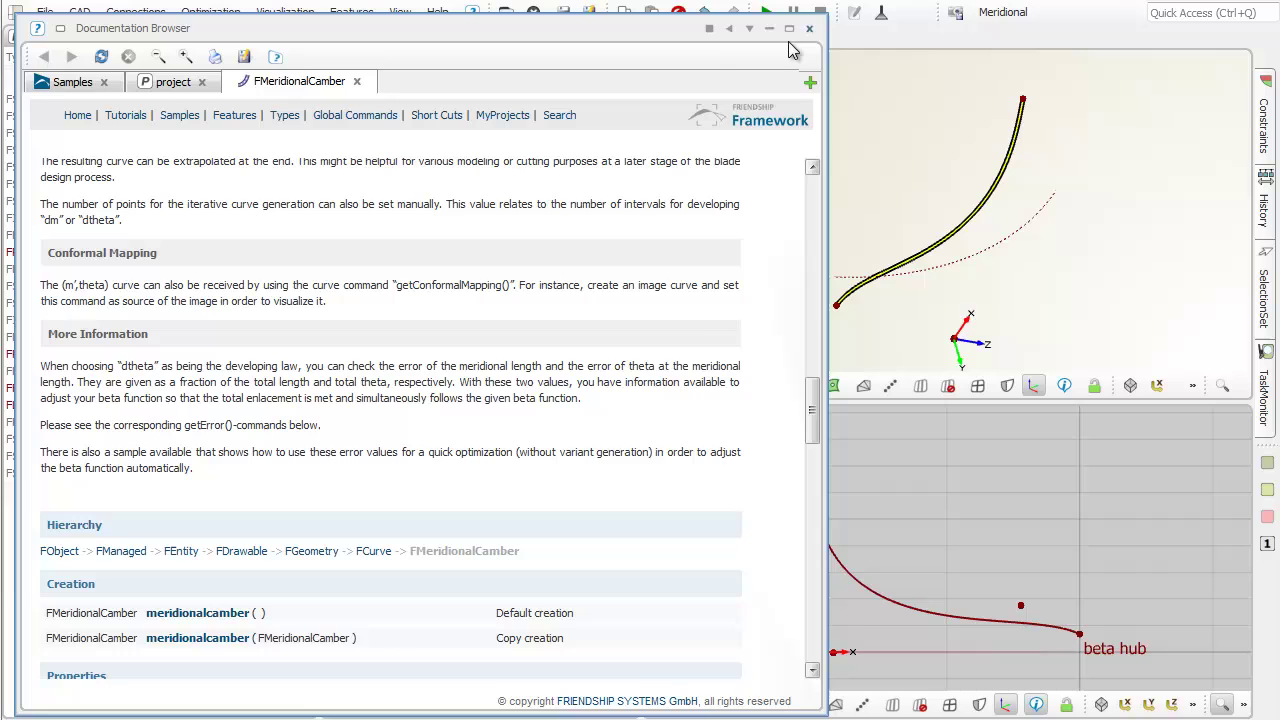
- Dock the documentation browser back into the main window, place it ahead of the 3D view, and return to the 3D view
left_click(710, 30)
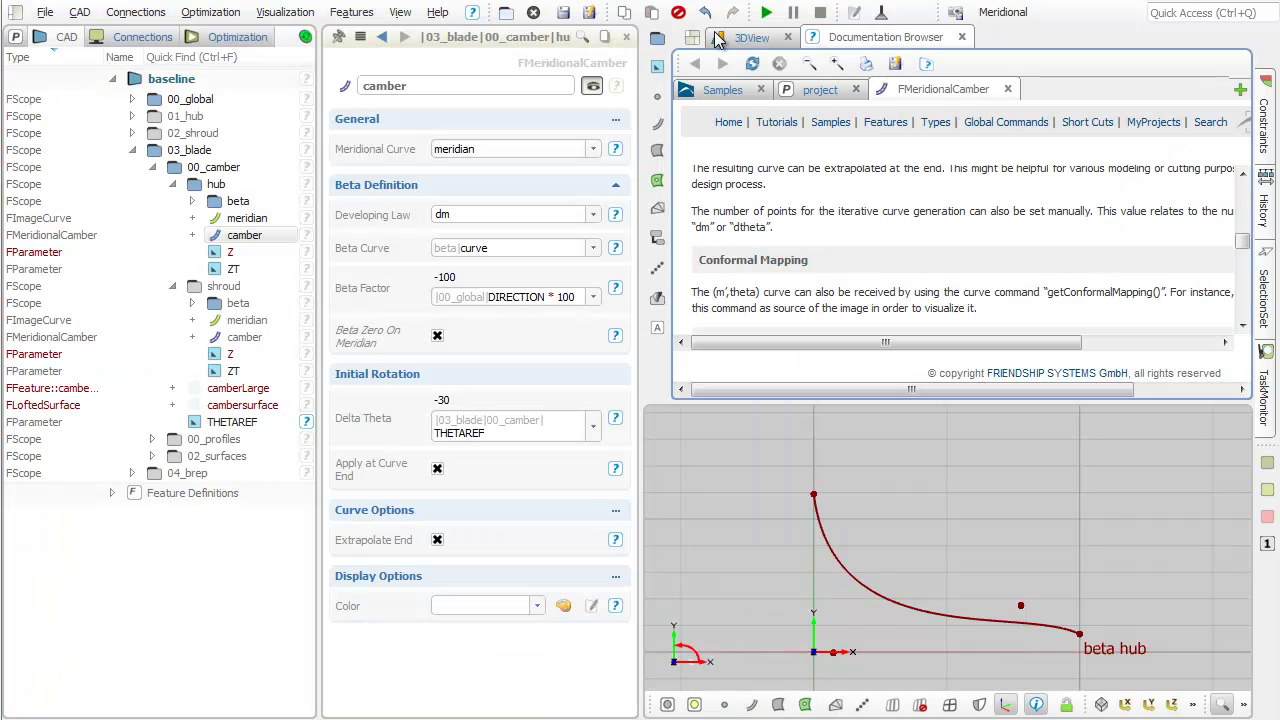
left_click_drag(836, 44, 745, 42)
left_click(918, 44)
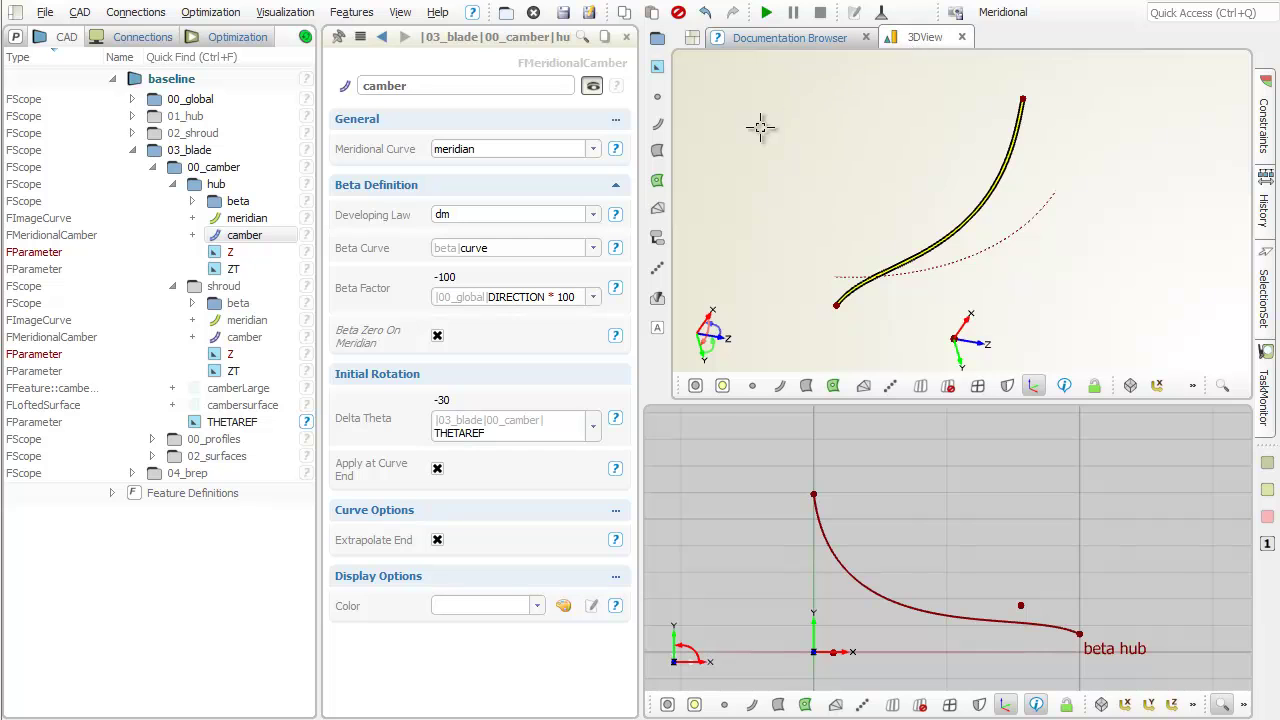
- Display the cambersurface lofted surface together with the shroud camber scope, and orbit to view the surface between both camber curves
left_click(195, 406)
scroll(931, 280, "down", 1)
left_click_drag(931, 277, 887, 249)
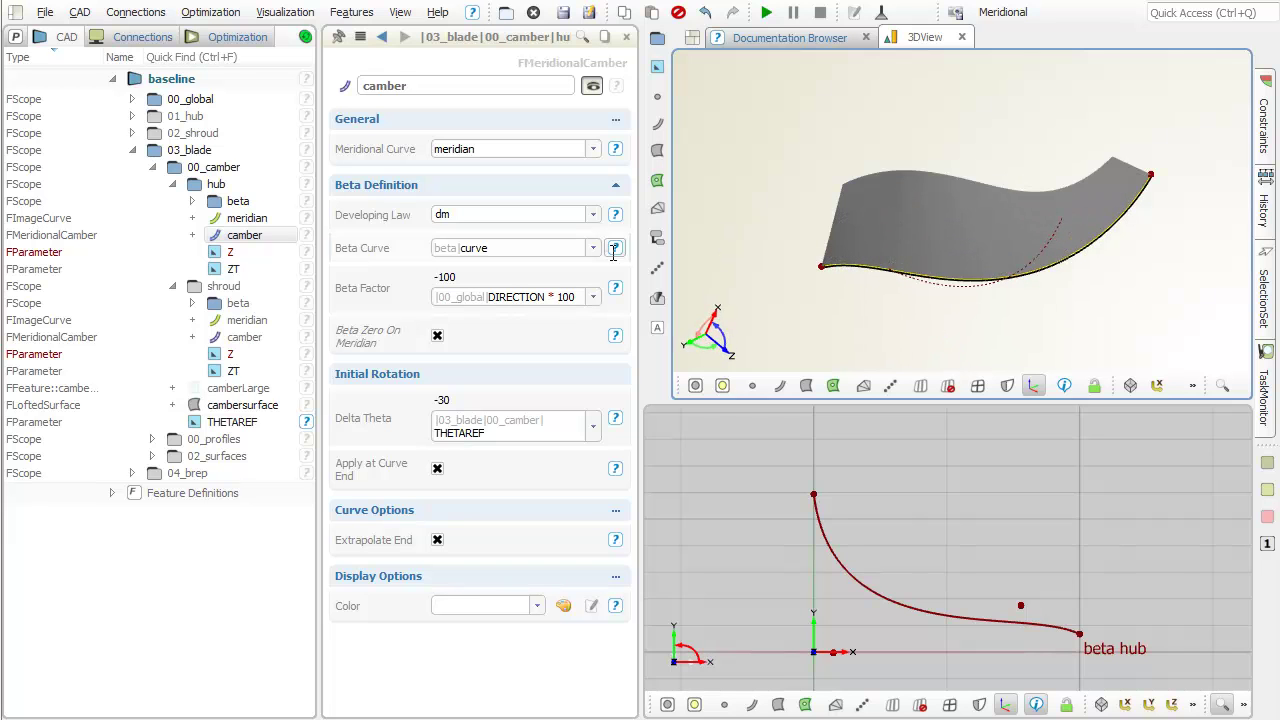
left_click(193, 288)
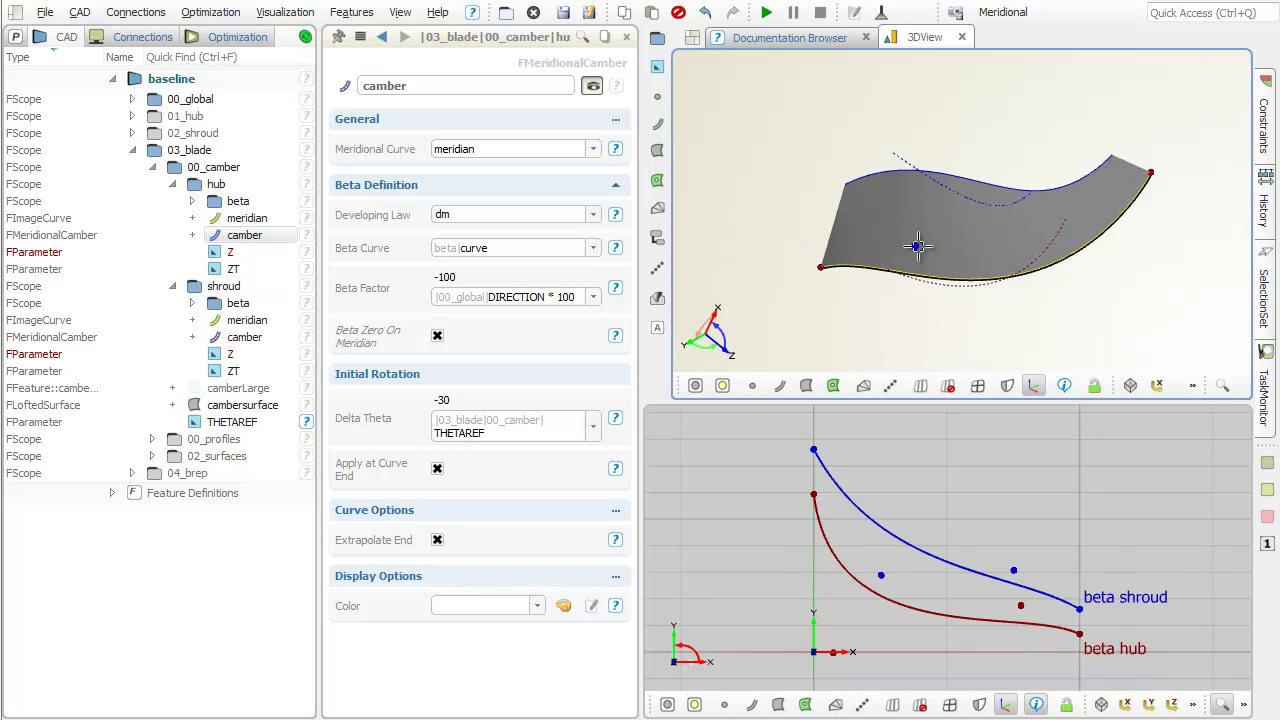
left_click_drag(881, 246, 904, 190)
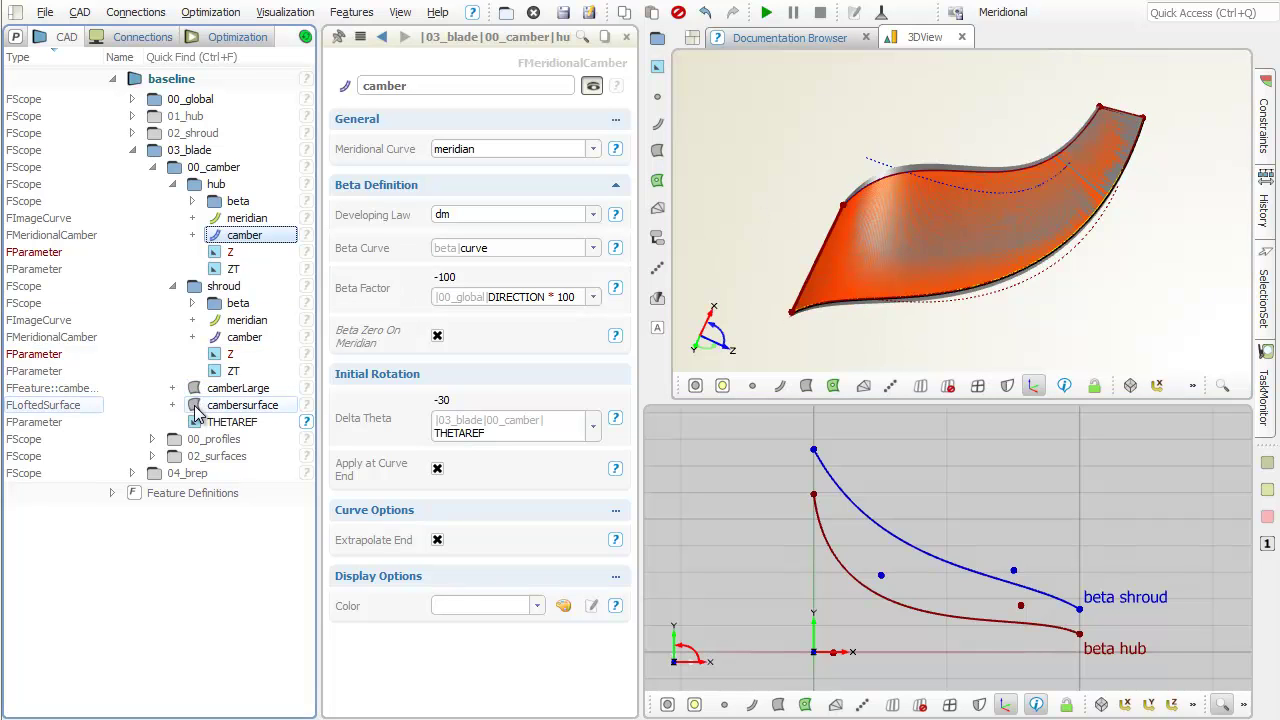
- Display the camberLarge surface in place of cambersurface and inspect how it extends past the shroud camber curve
left_click_drag(873, 293, 900, 172)
scroll(900, 172, "up", 5)
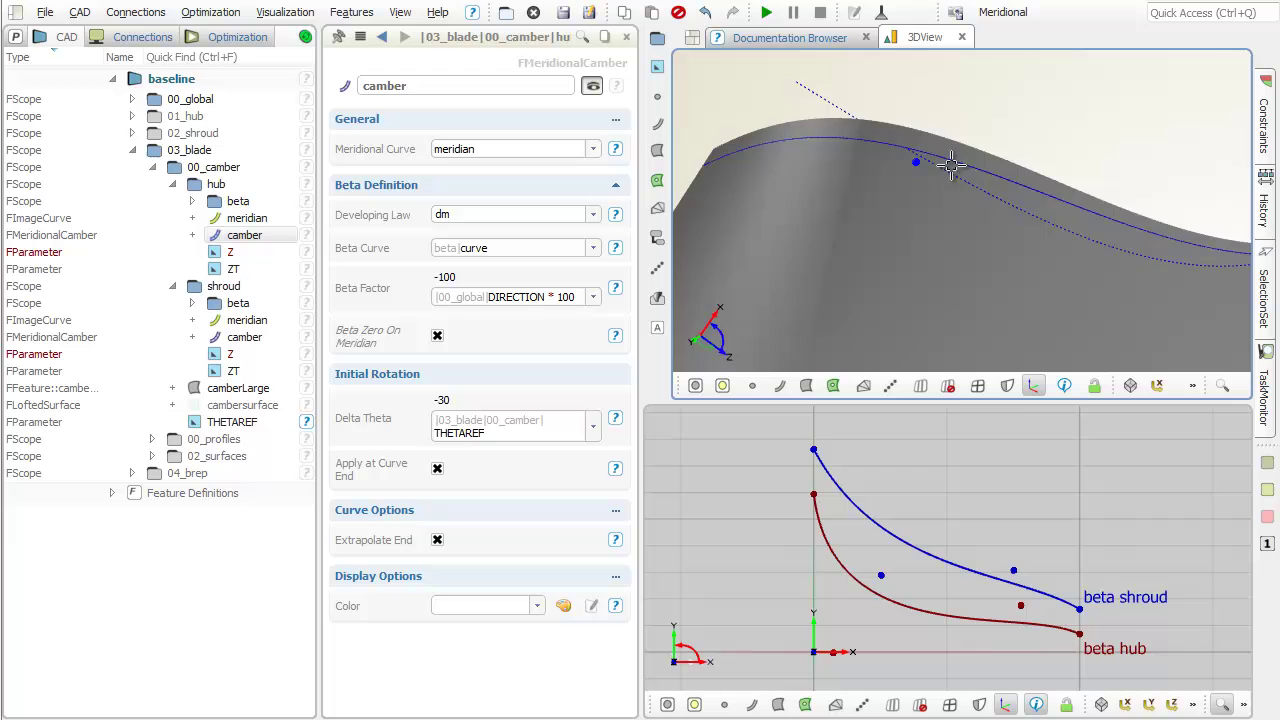
scroll(940, 200, "down", 6)
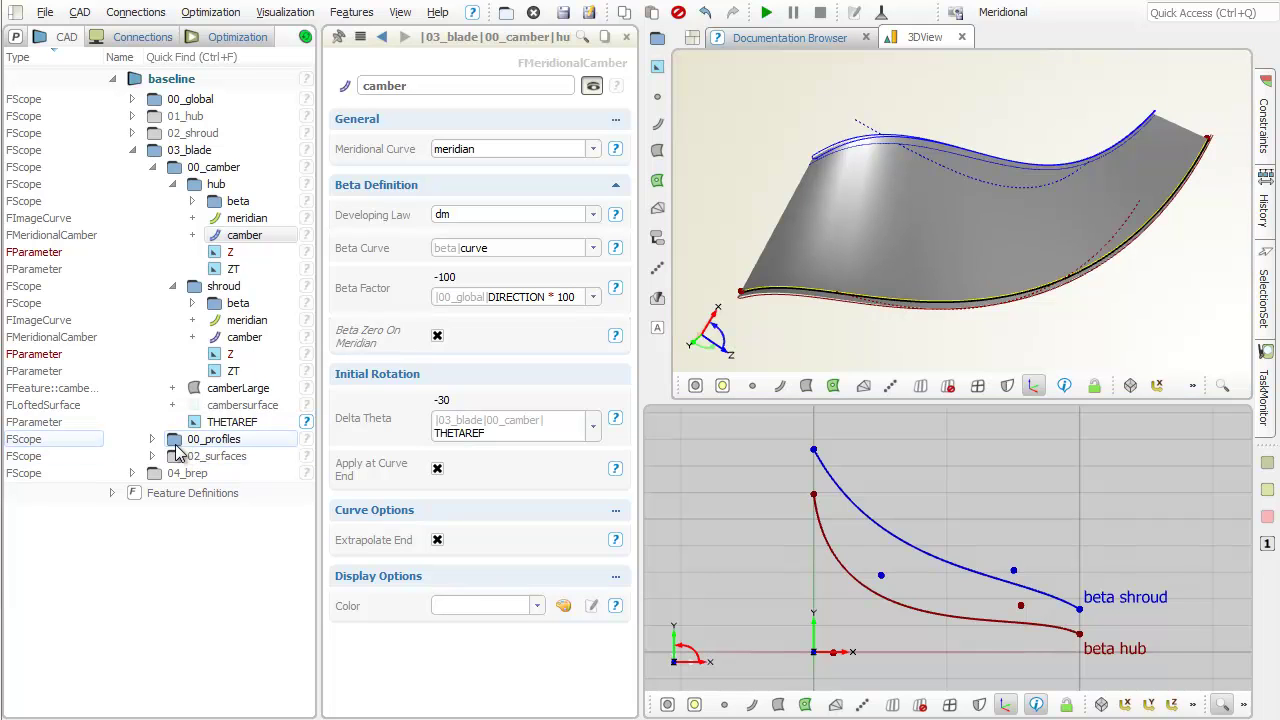
- Show and expand the 00_profiles scope, and open the properties of the hub section
left_click(153, 440)
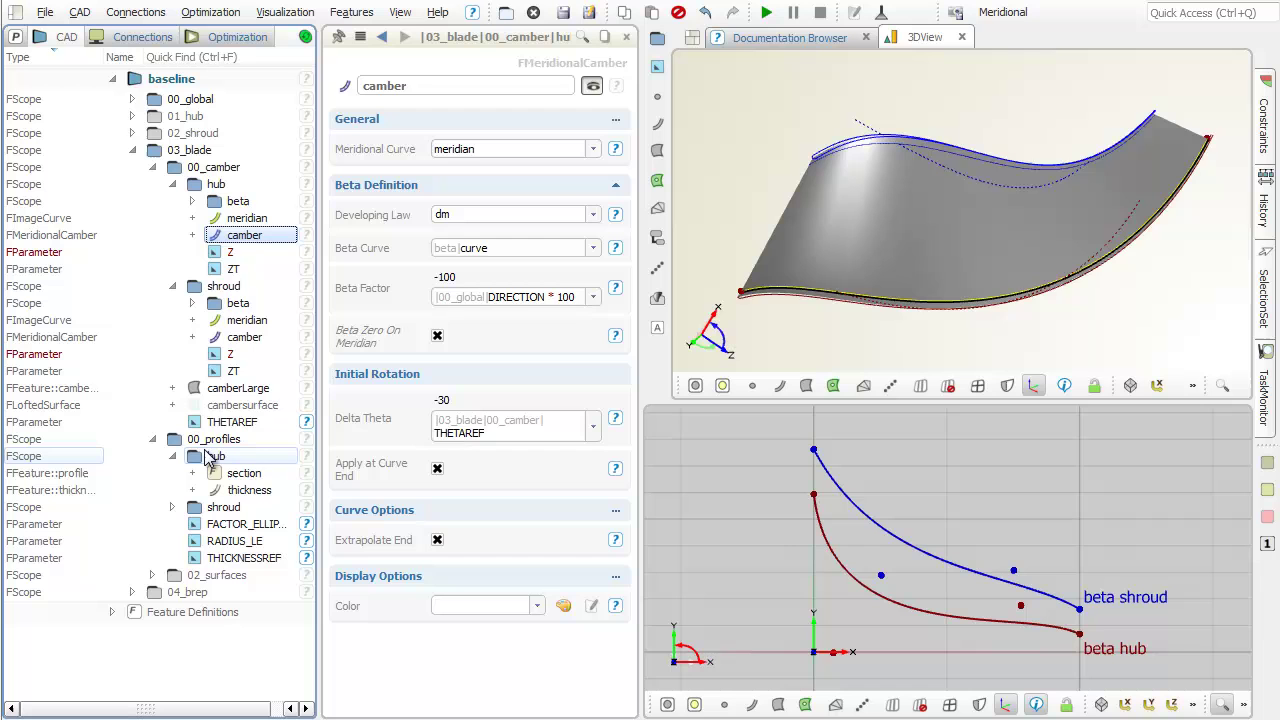
left_click(262, 474)
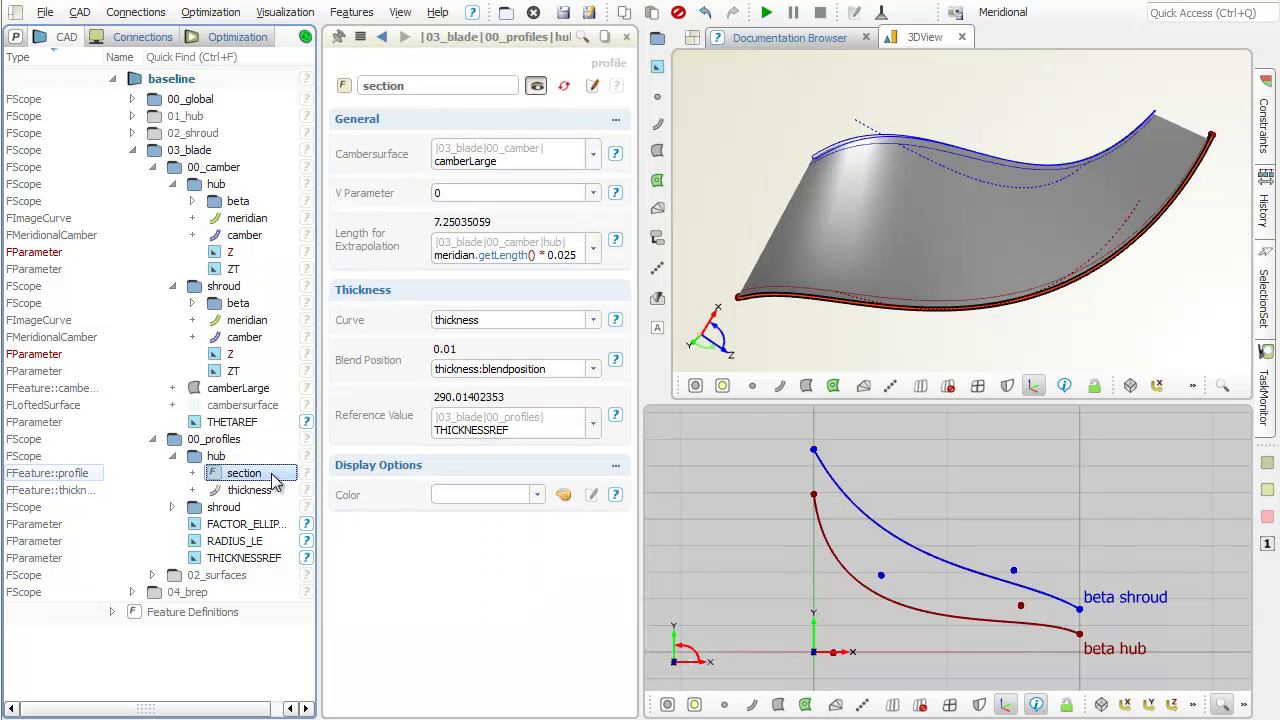
left_click_drag(897, 298, 877, 320)
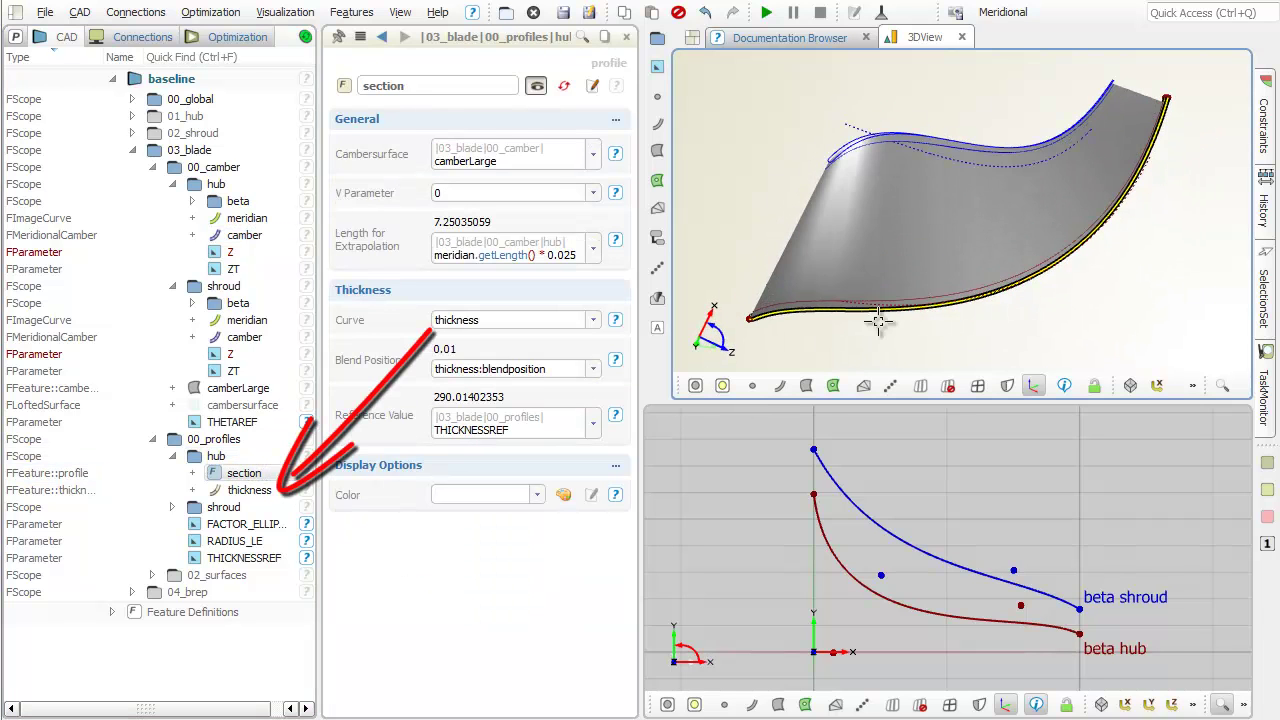
- Temporarily hide all surfaces in the 3D view to inspect the hub section's leading edge and full profile, restoring them when done
left_click(807, 387)
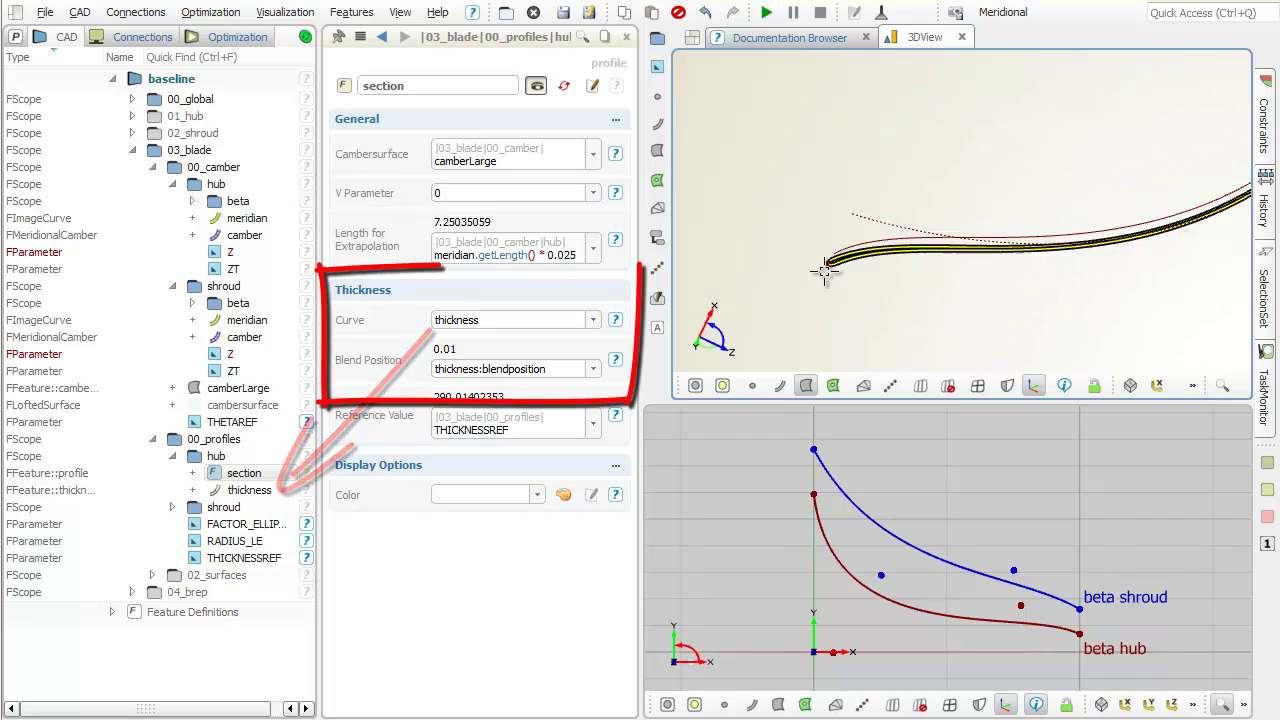
scroll(838, 257, "up", 5)
middle_click_drag(886, 246, 847, 265)
left_click_drag(846, 265, 858, 253)
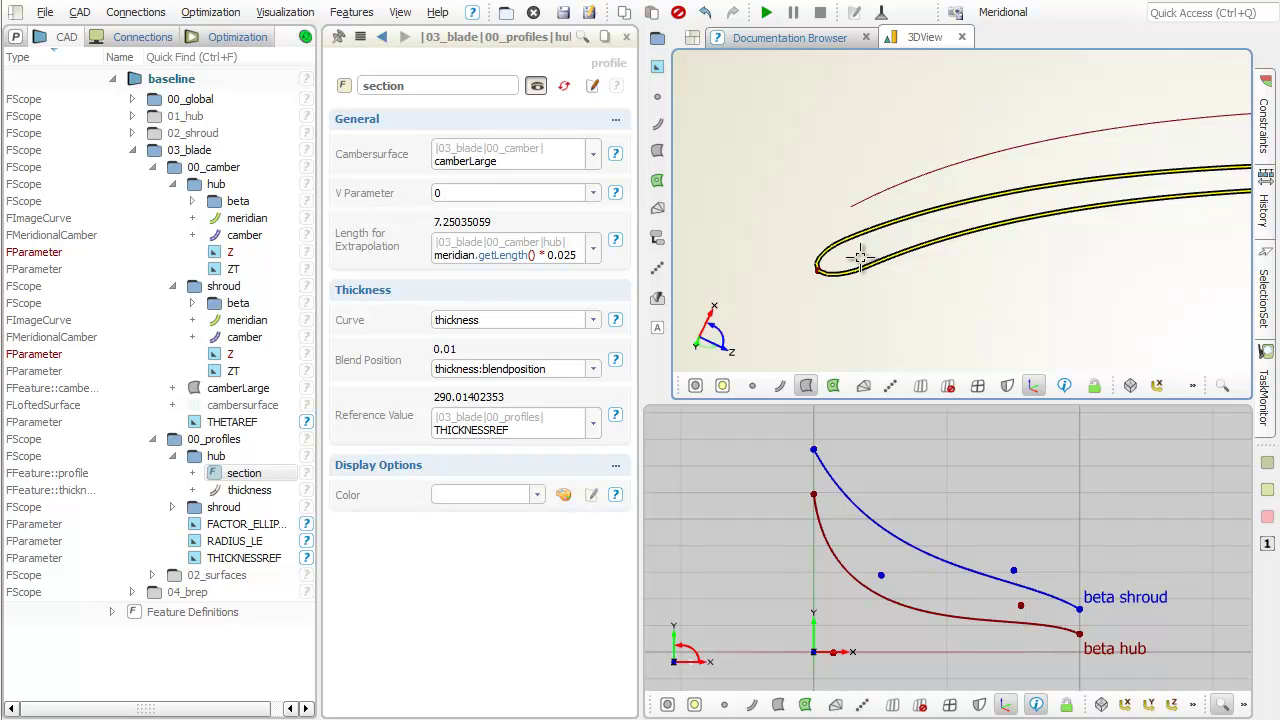
scroll(860, 257, "down", 8)
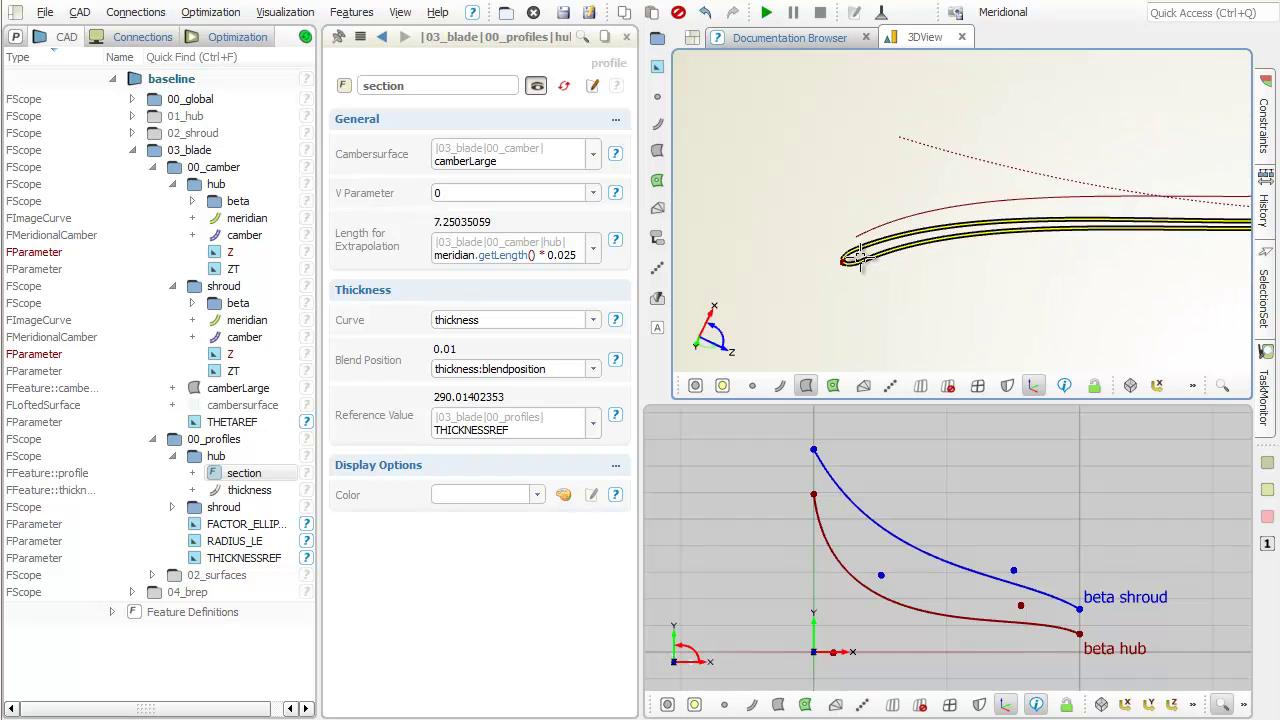
middle_click_drag(992, 238, 971, 266)
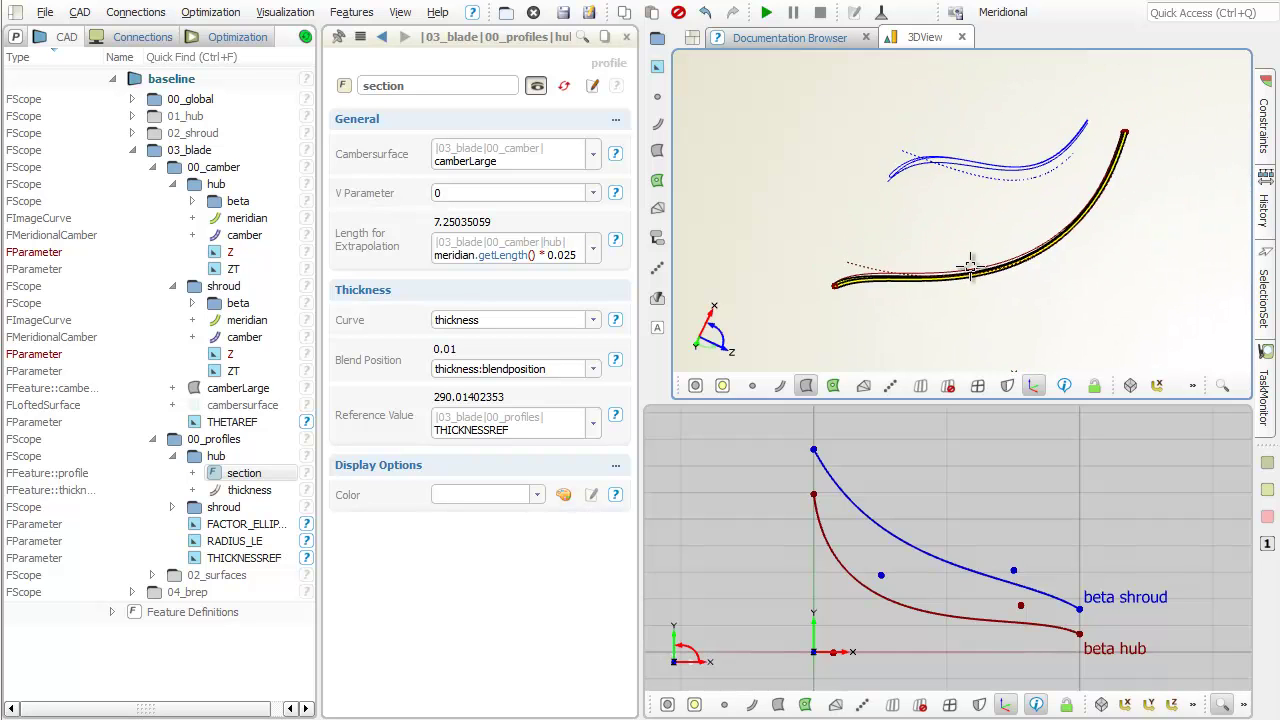
scroll(970, 267, "up", 3)
middle_click_drag(1057, 251, 1052, 265)
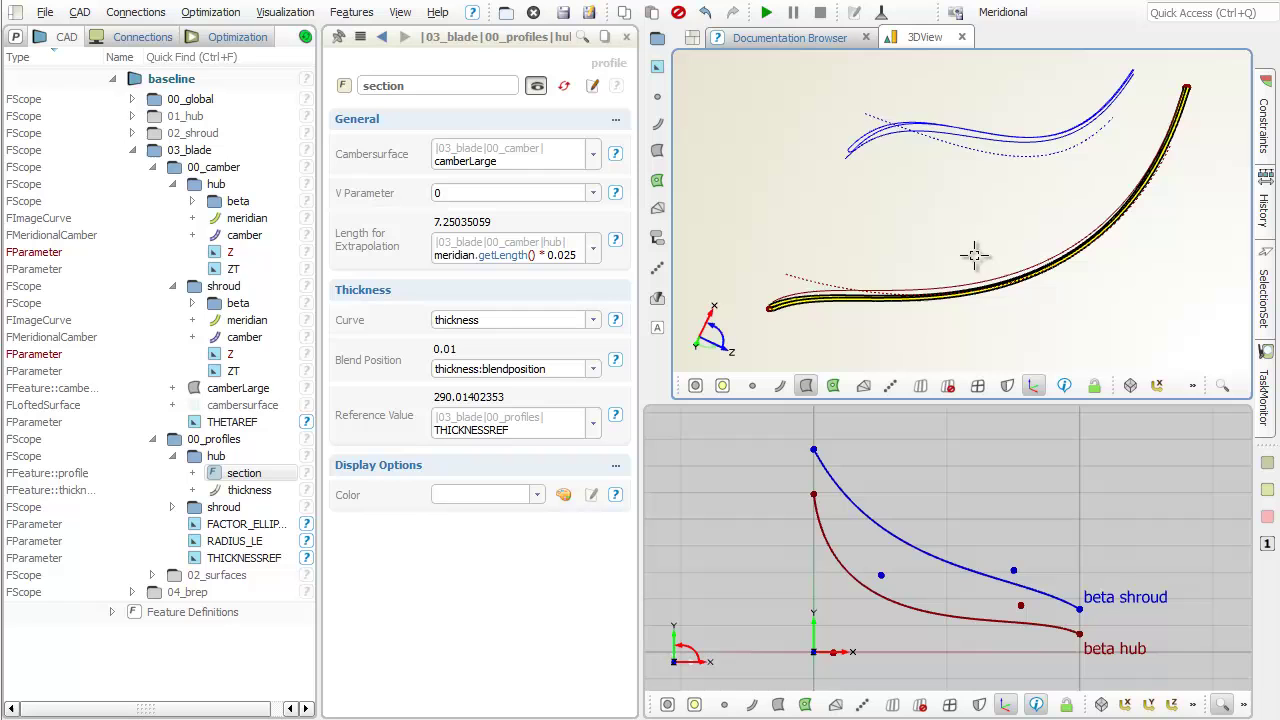
left_click(809, 386)
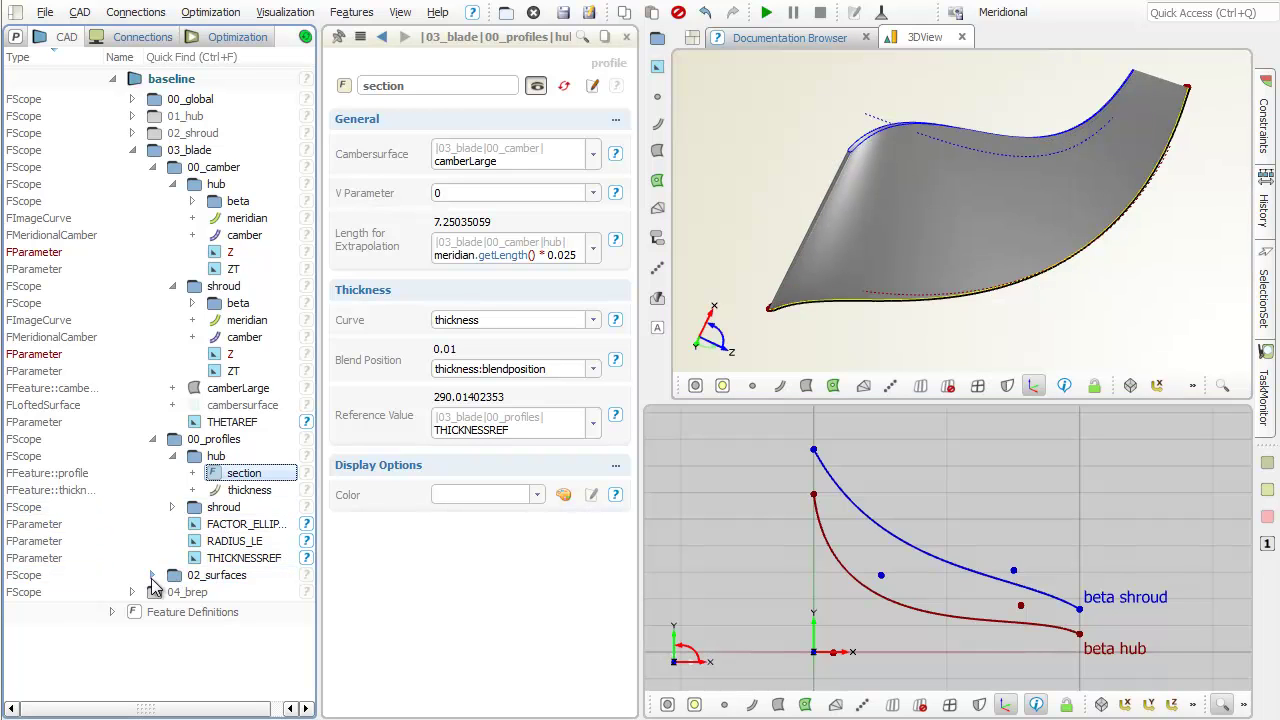
- Expand the displayed 02_surfaces scope and inspect the blade surfaces around the leading edge at the hub
left_click(152, 576)
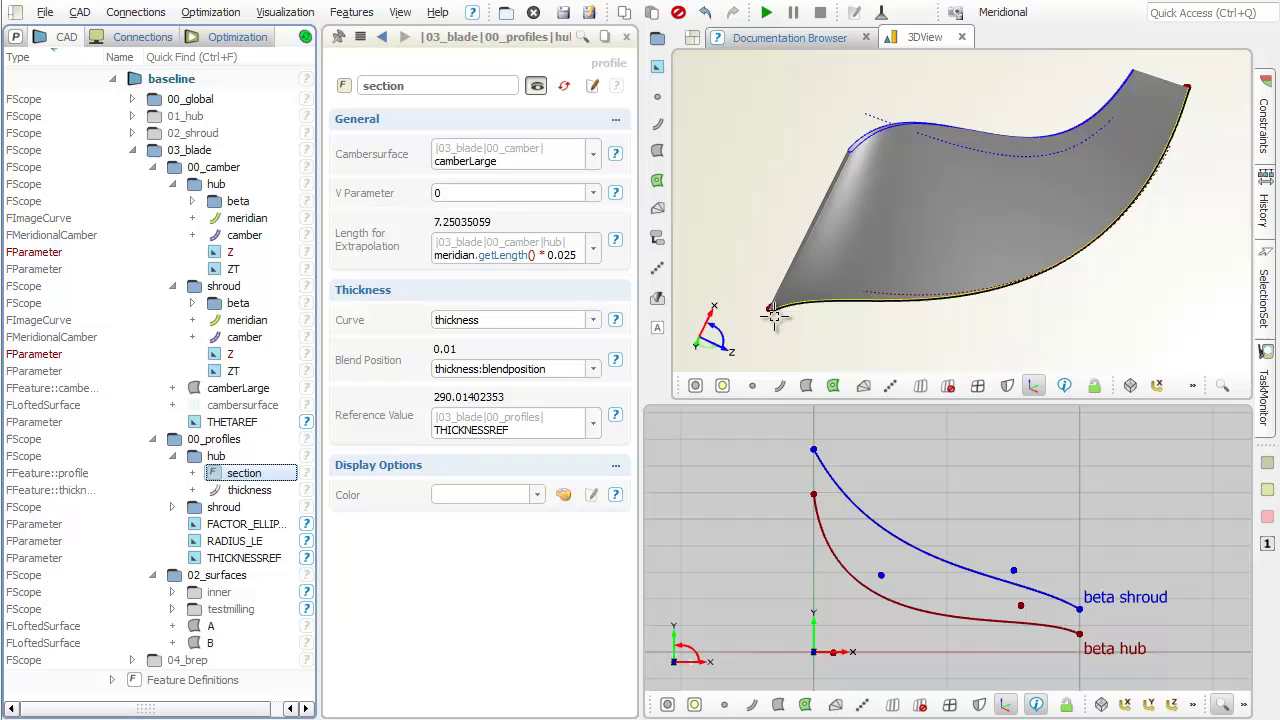
scroll(774, 316, "up", 5)
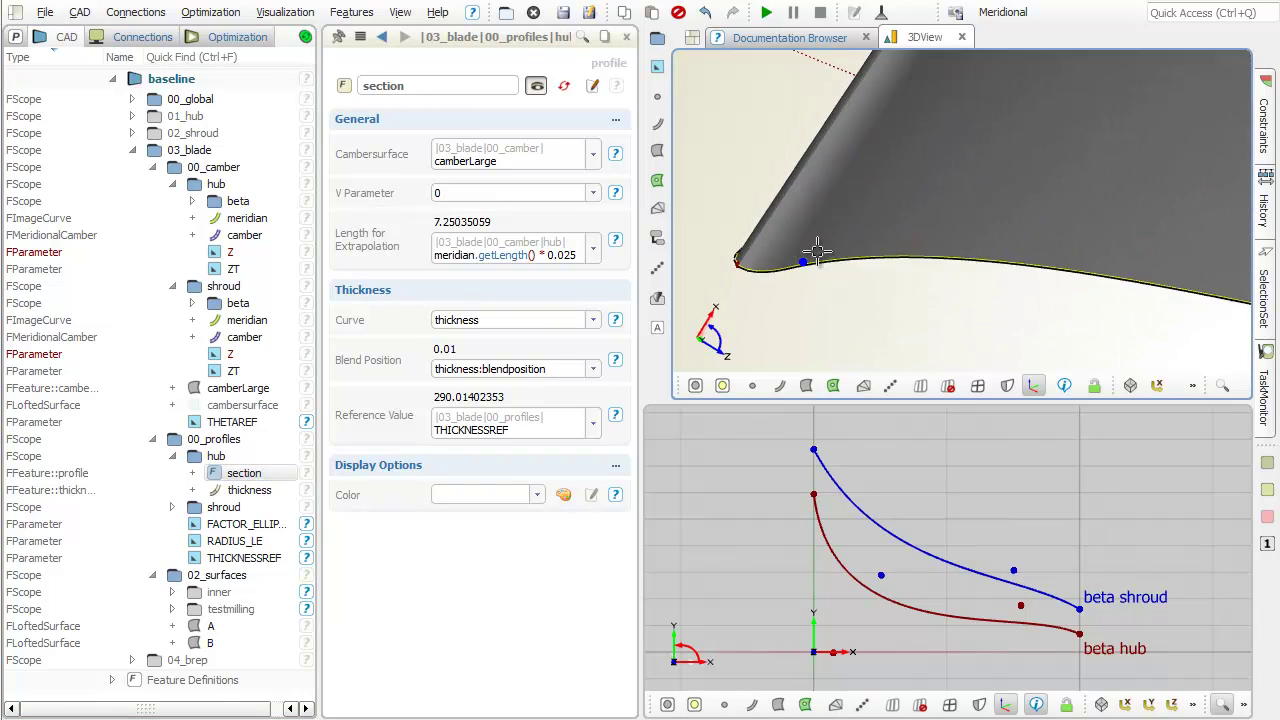
left_click_drag(817, 251, 1044, 207)
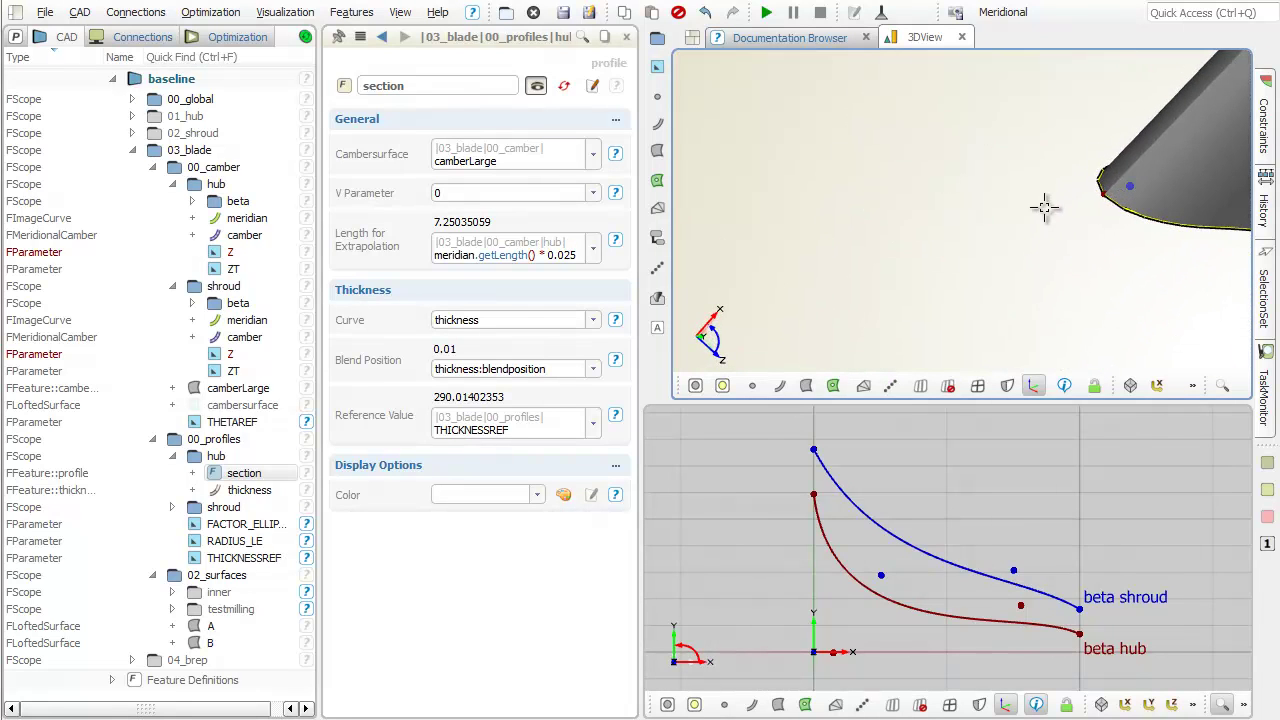
right_click_drag(1044, 207, 868, 220)
scroll(1058, 179, "down", 6)
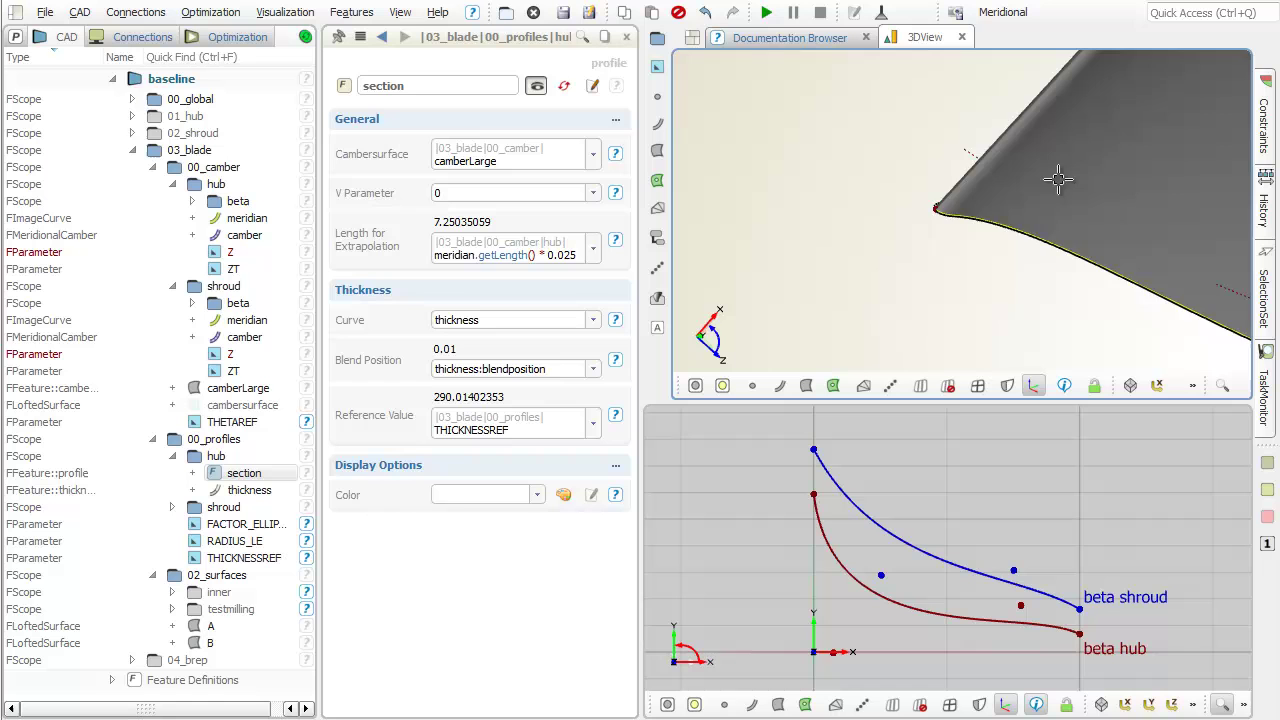
mouse_move(1059, 179)
left_mouse_down()
mouse_move(1025, 222)
mouse_move(878, 200)
mouse_move(924, 182)
mouse_move(897, 195)
mouse_move(922, 208)
mouse_move(900, 211)
left_mouse_up()
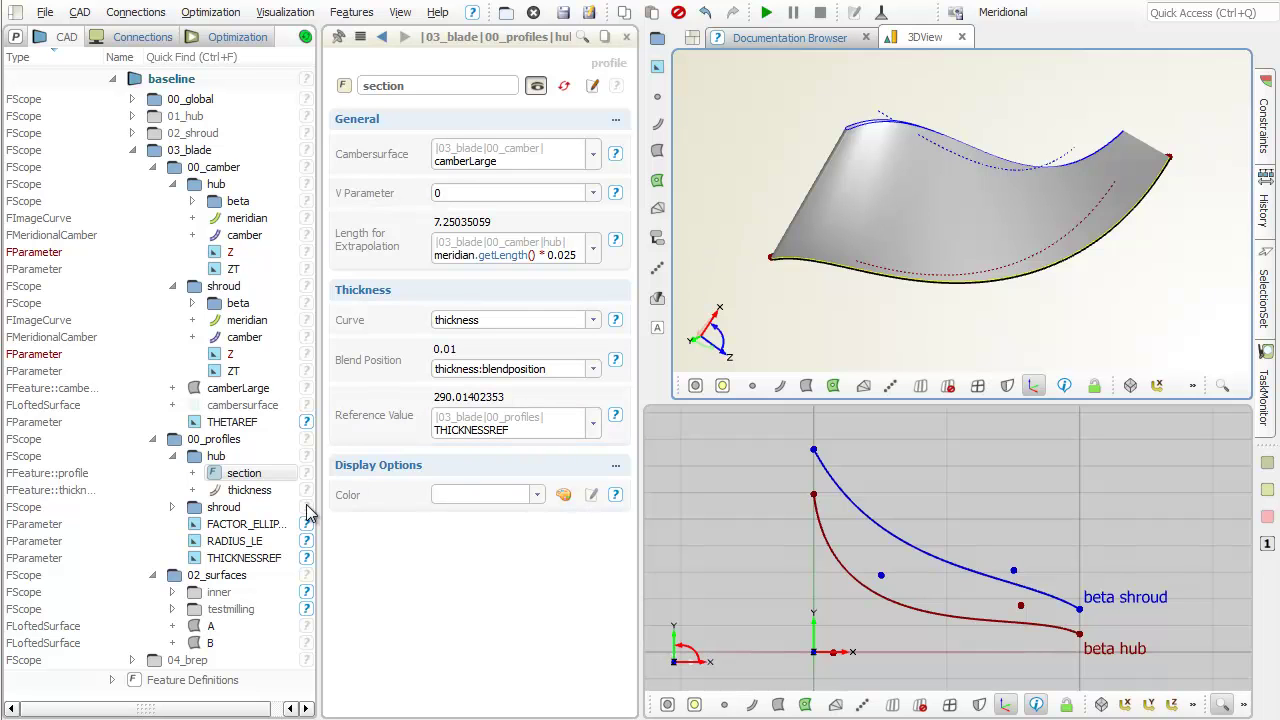
- Show the 04_brep scope and collapse the 02_surfaces and 00_profiles scopes in the object tree
left_click(154, 661)
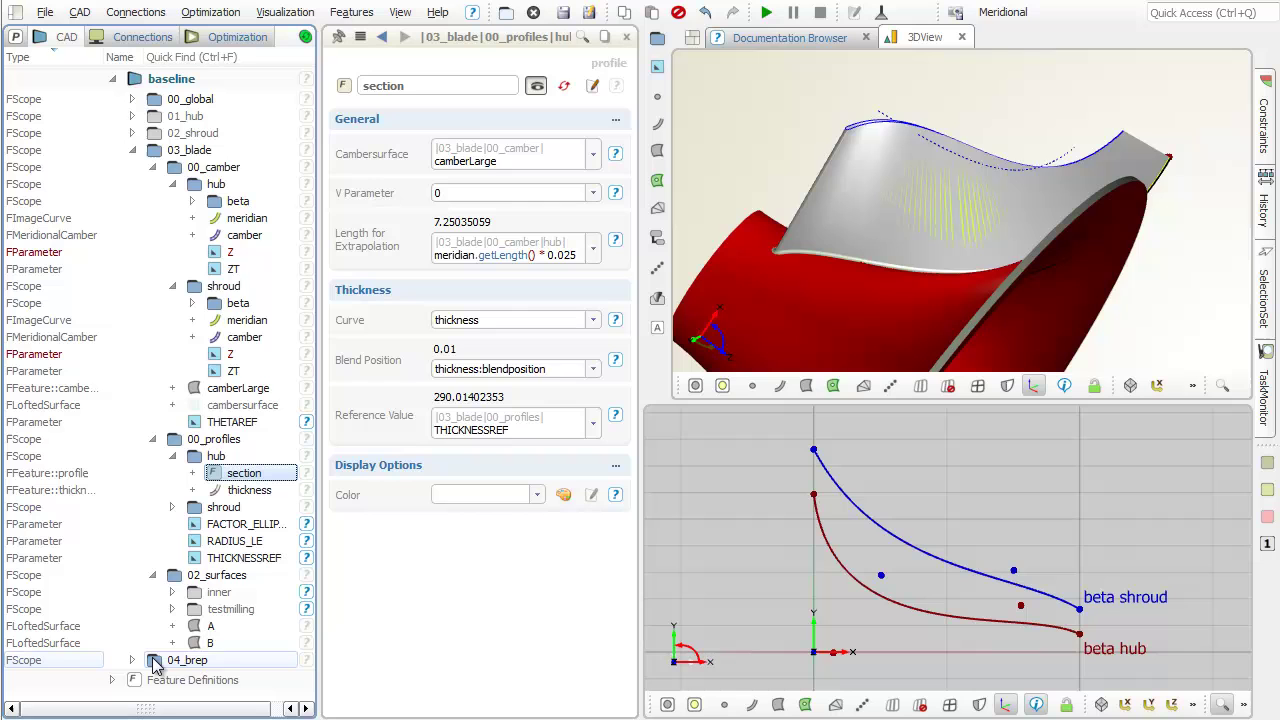
left_click(153, 575)
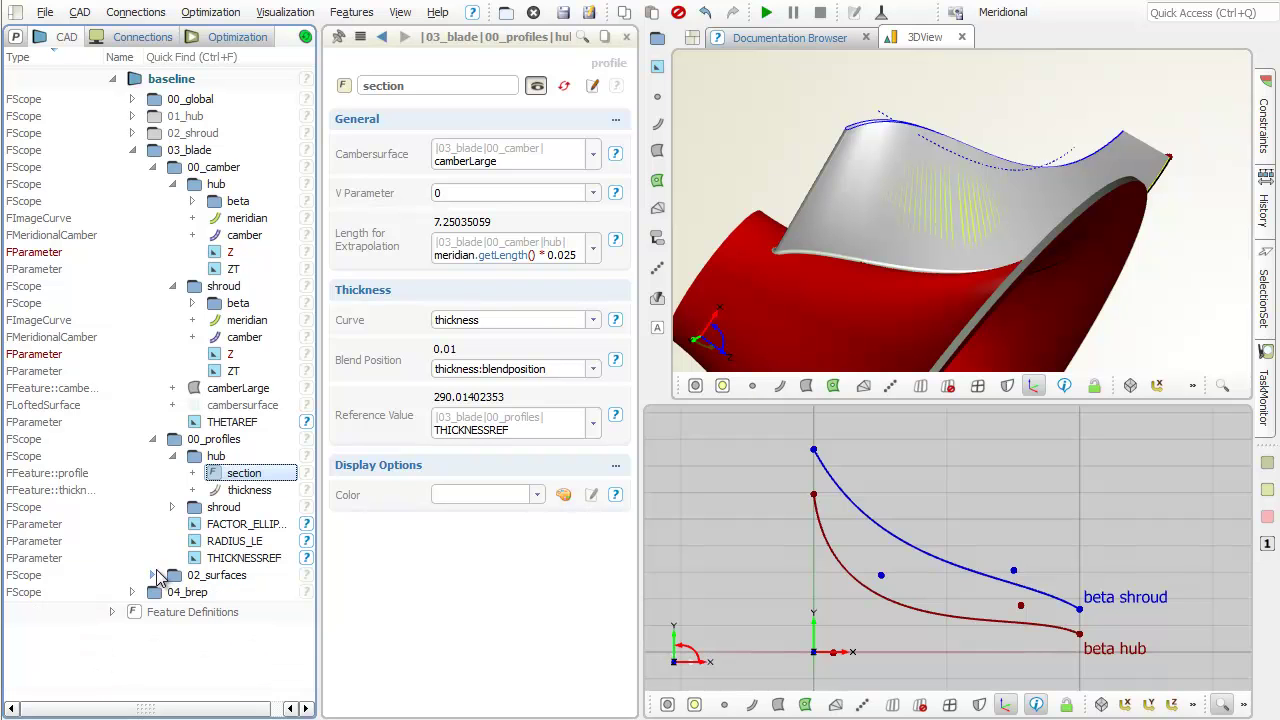
left_click(153, 439)
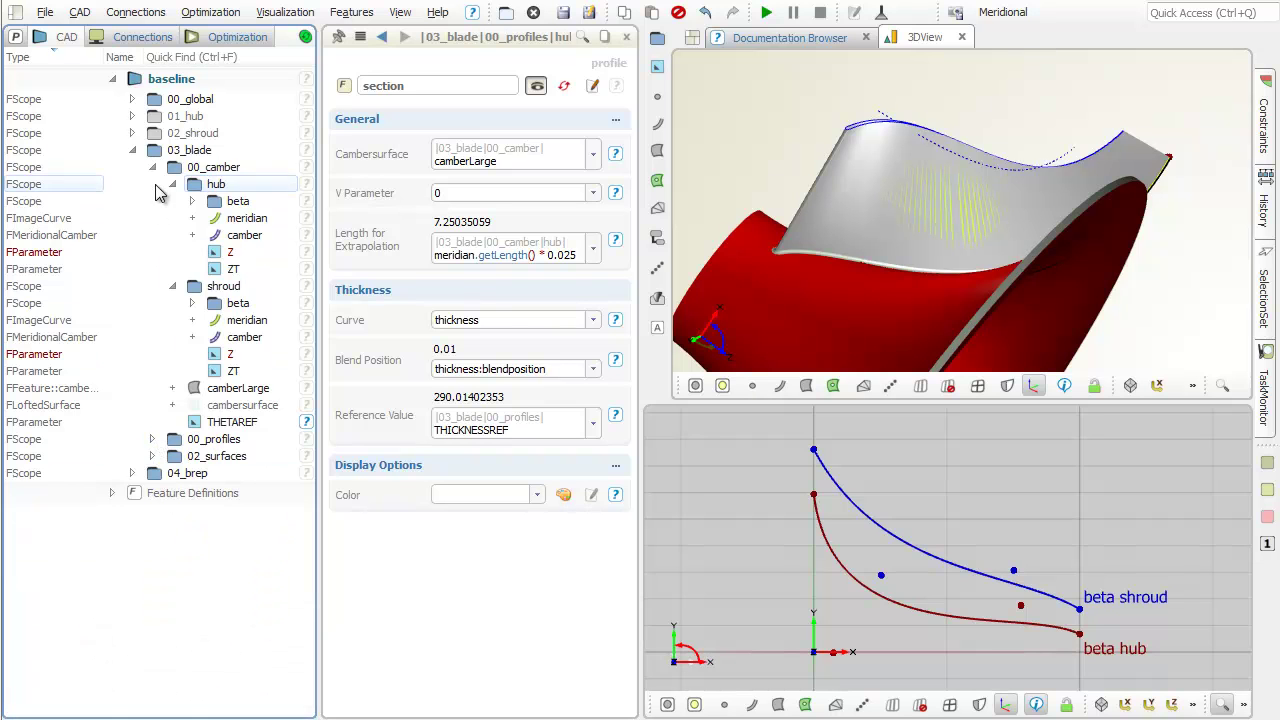